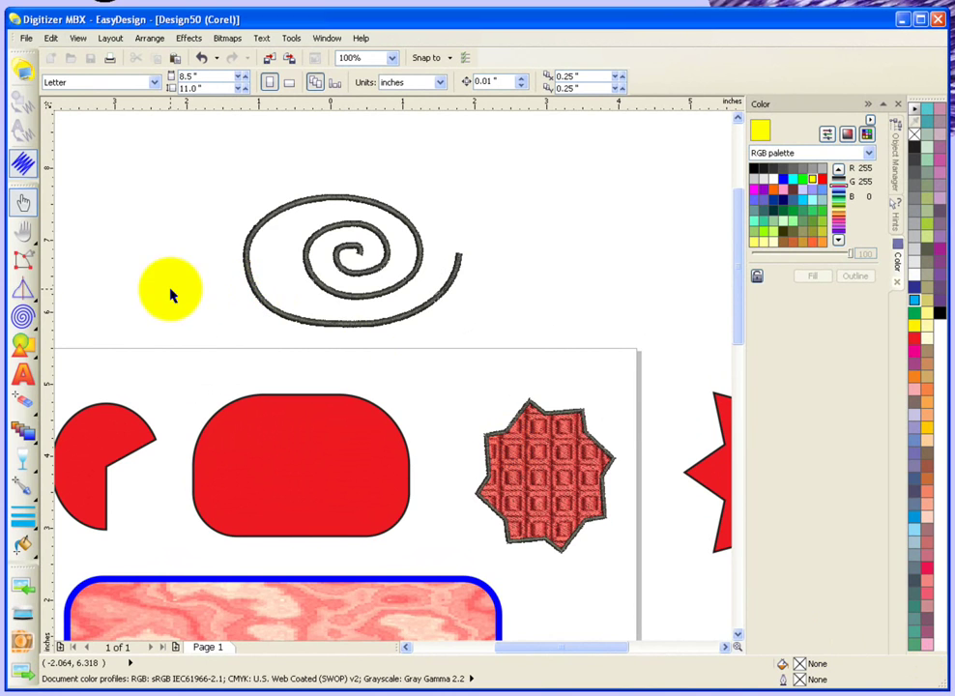
Step: Choose Freehand Draw from the Smart Drawing flyout, giving a curve tool with a 2.0 pt outline
left_click(39, 307)
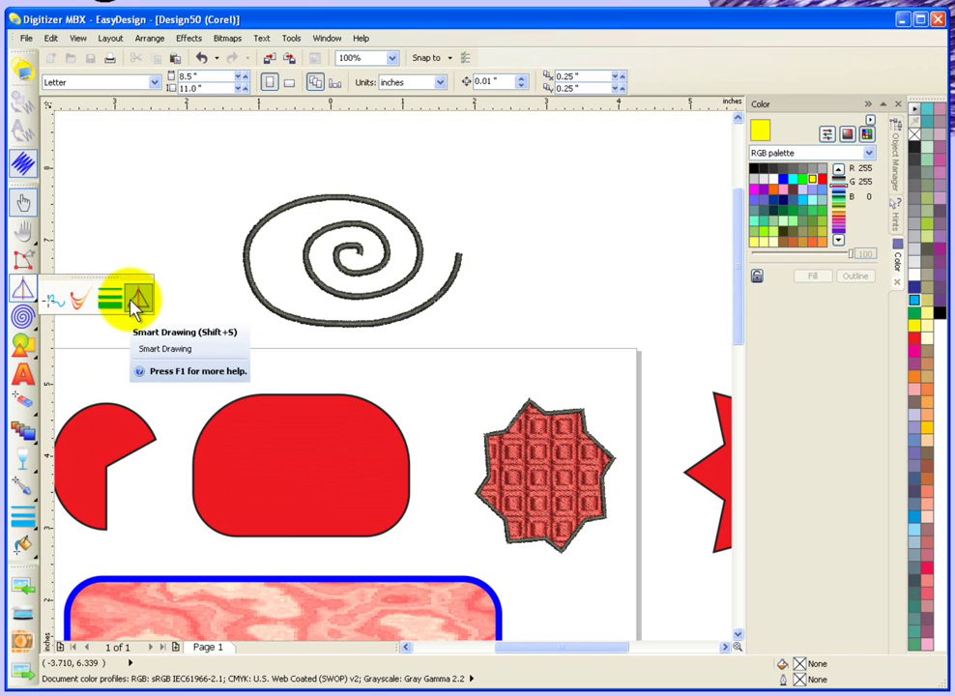
left_click(54, 302)
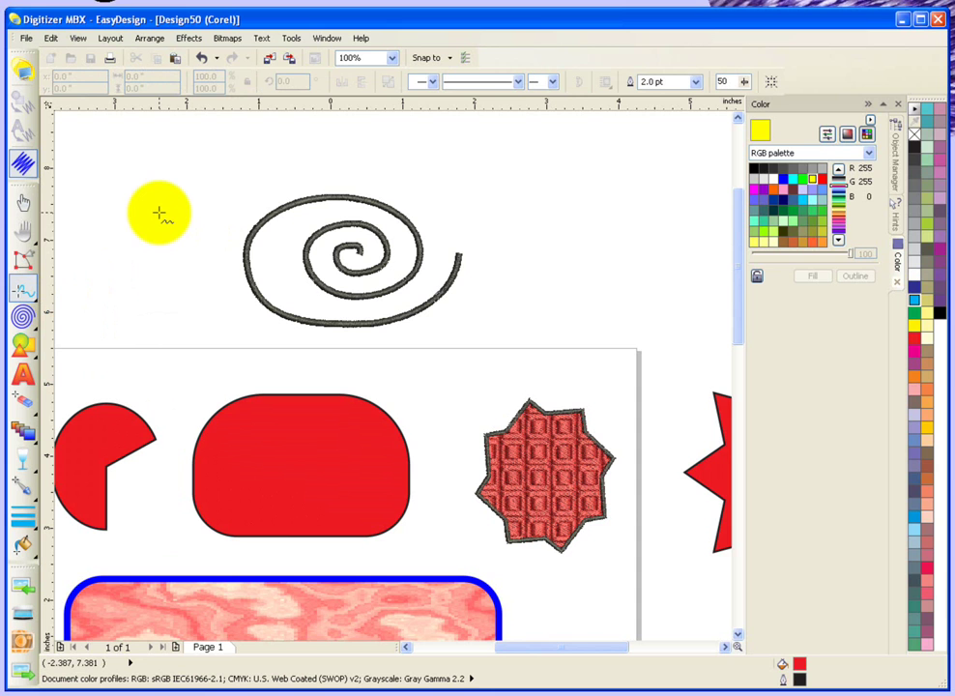
Step: Zoom out to 50% and 25% to survey the page, then back to 100% below the rectangle
scroll(159, 213, "down", 1)
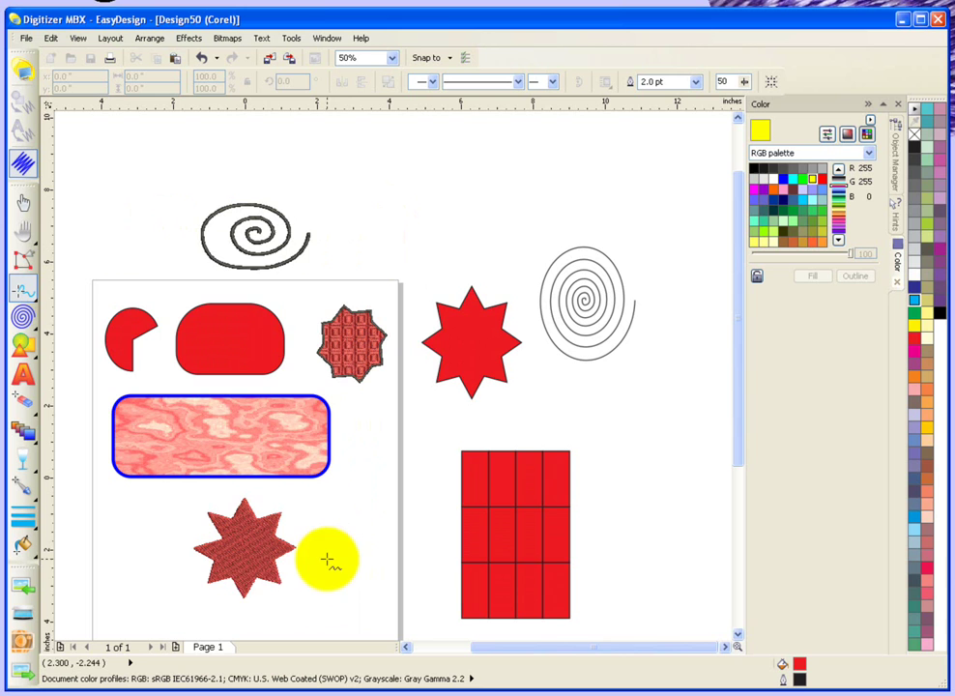
scroll(155, 556, "down", 1)
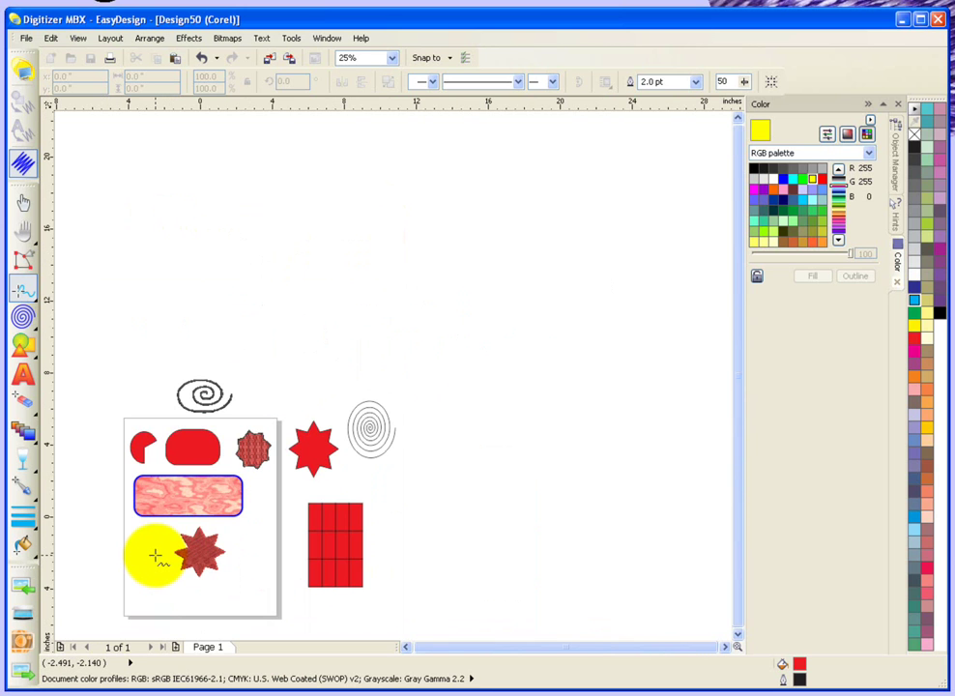
scroll(154, 580, "up", 2)
scroll(153, 581, "up", 2)
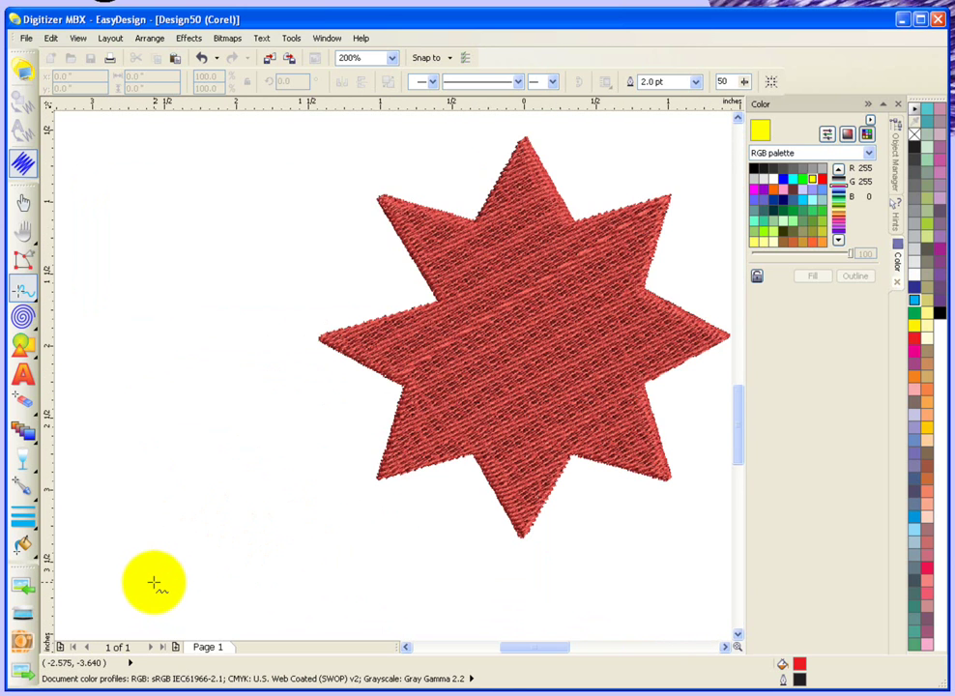
scroll(154, 581, "down", 1)
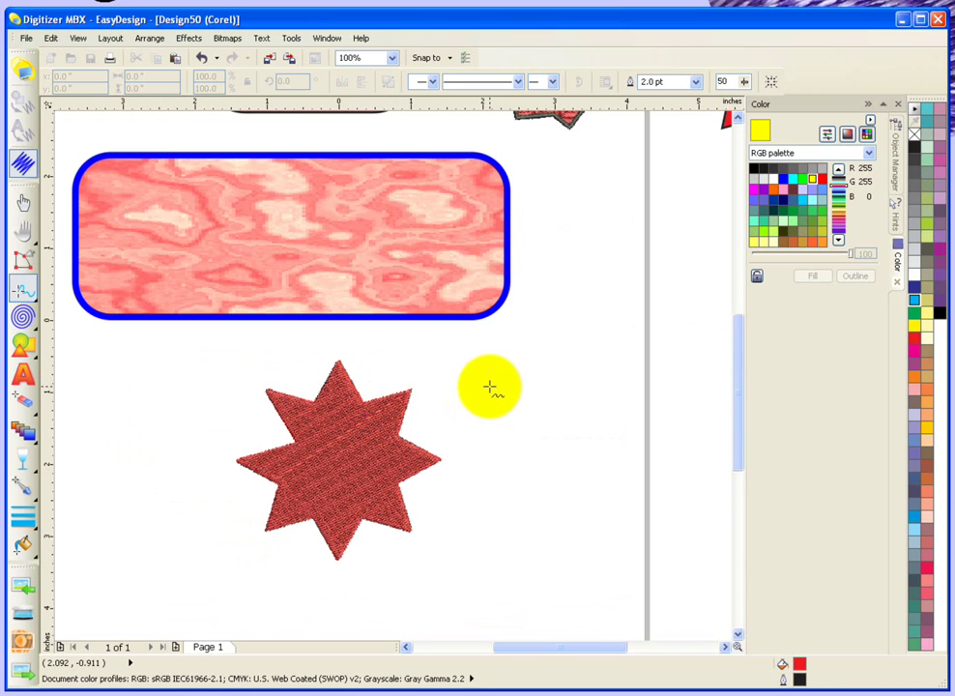
Step: Draw a looping freehand curve right of the star and join its end to the start, closing it red
key("x")
mouse_move(490, 387)
left_mouse_down()
mouse_move(535, 390)
mouse_move(500, 415)
mouse_move(544, 445)
mouse_move(533, 472)
mouse_move(515, 477)
mouse_move(512, 493)
mouse_move(532, 508)
mouse_move(568, 491)
mouse_move(563, 394)
mouse_move(581, 396)
mouse_move(593, 443)
mouse_move(605, 439)
mouse_move(607, 367)
mouse_move(537, 340)
left_mouse_up()
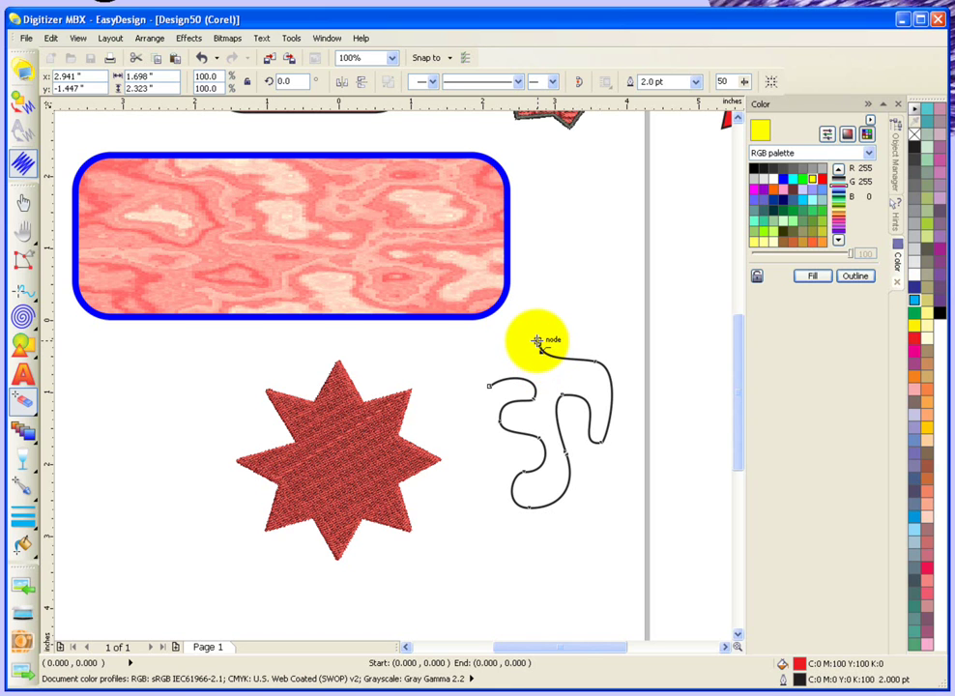
mouse_move(538, 340)
left_mouse_down()
mouse_move(503, 343)
mouse_move(480, 383)
mouse_move(491, 384)
left_mouse_up()
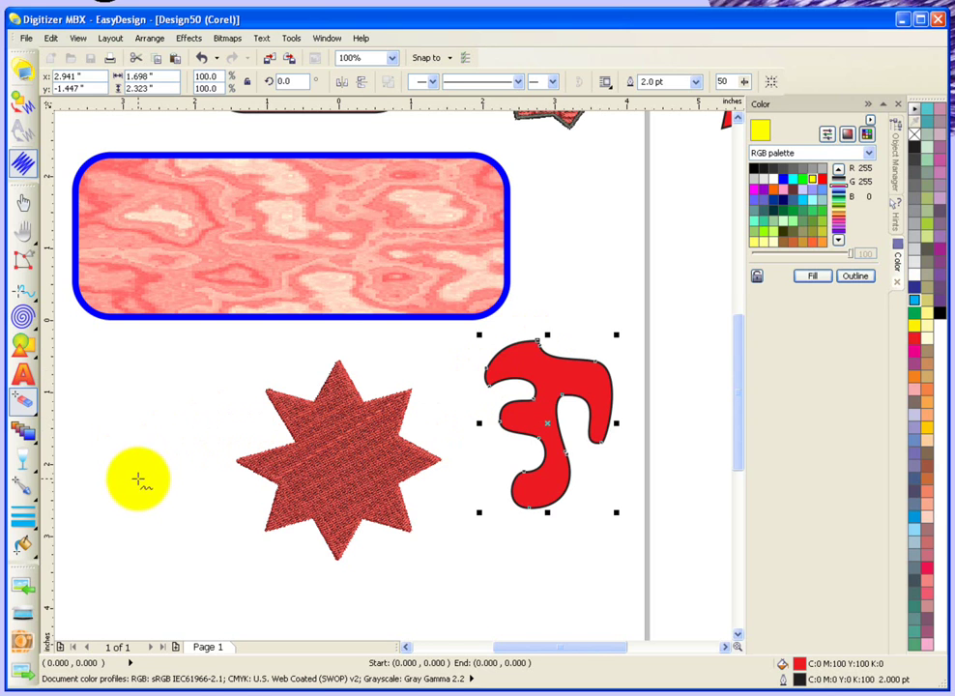
Step: Sketch a boot-shaped freehand curve left of the star, then zoom to 800% and join its ends into a red shape
mouse_move(113, 522)
left_mouse_down()
mouse_move(110, 442)
mouse_move(167, 427)
mouse_move(182, 451)
mouse_move(174, 521)
mouse_move(224, 538)
mouse_move(232, 560)
mouse_move(202, 581)
left_mouse_up()
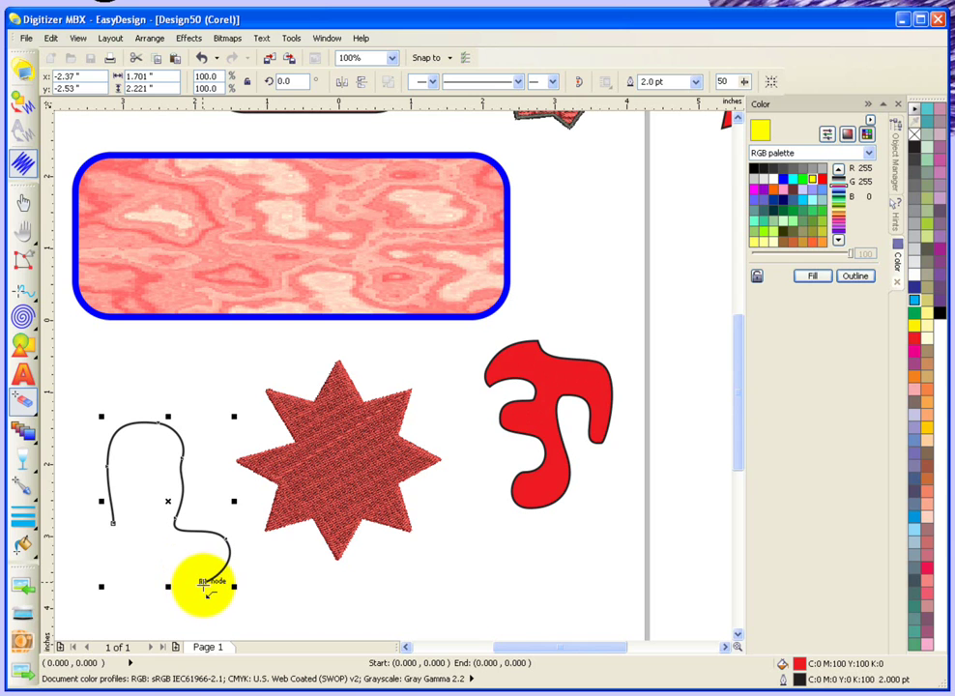
mouse_move(202, 581)
left_mouse_down()
mouse_move(149, 587)
mouse_move(138, 580)
mouse_move(142, 557)
mouse_move(134, 550)
mouse_move(101, 565)
mouse_move(85, 561)
mouse_move(112, 527)
left_mouse_up()
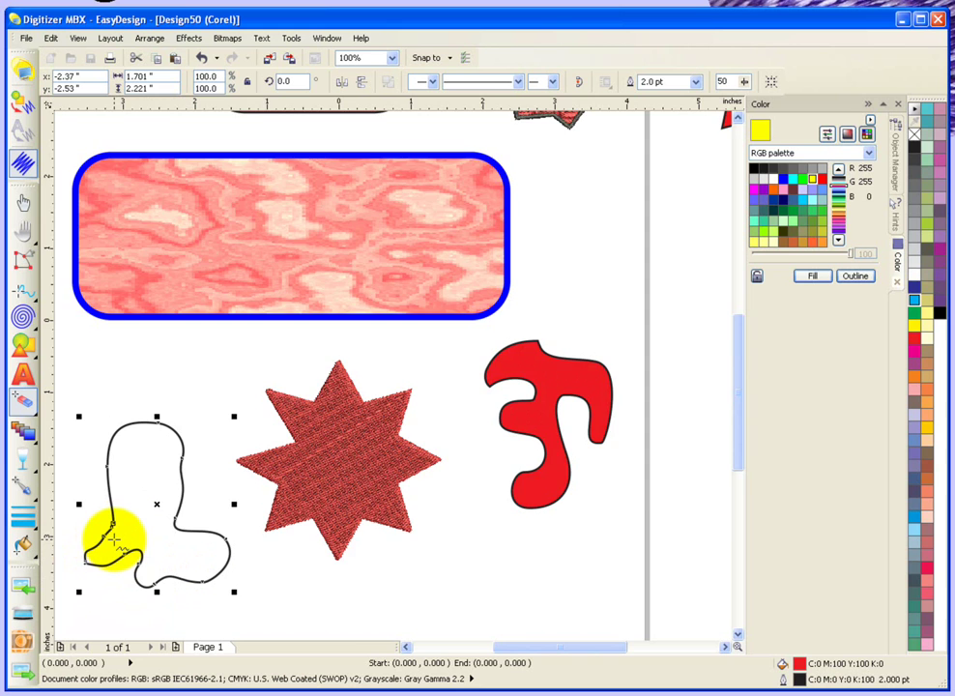
scroll(114, 541, "up", 2)
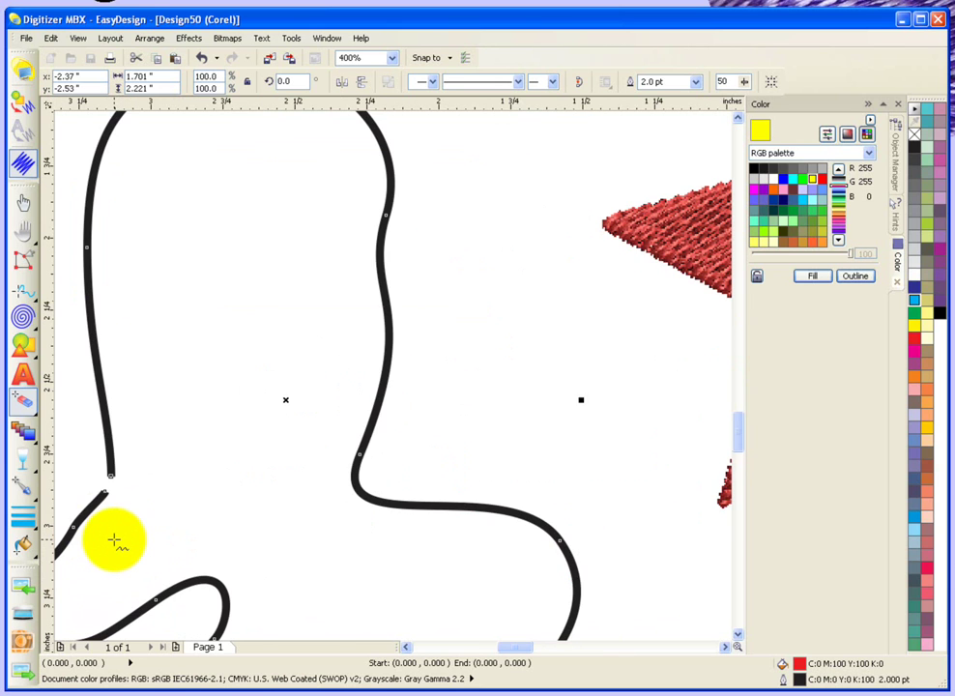
scroll(114, 541, "up", 1)
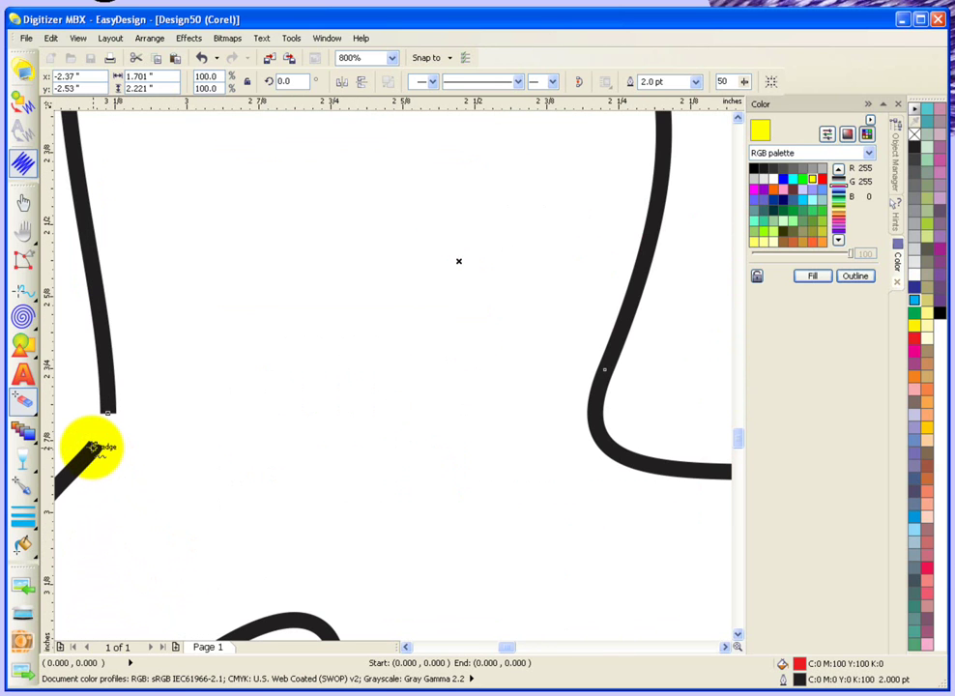
left_click_drag(96, 443, 108, 416)
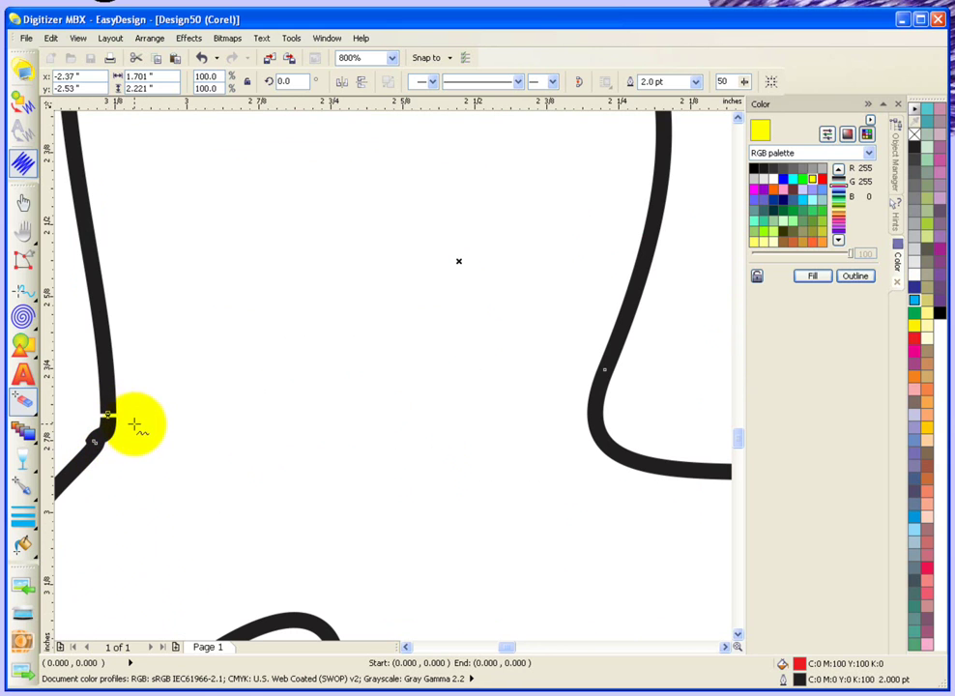
left_click(201, 59)
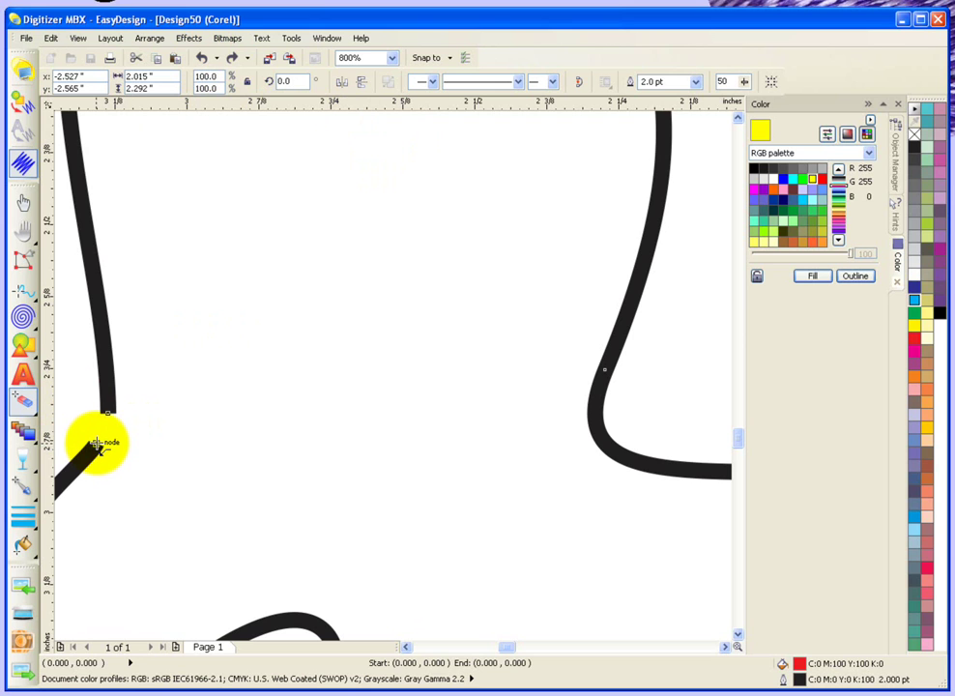
left_click_drag(97, 447, 106, 410)
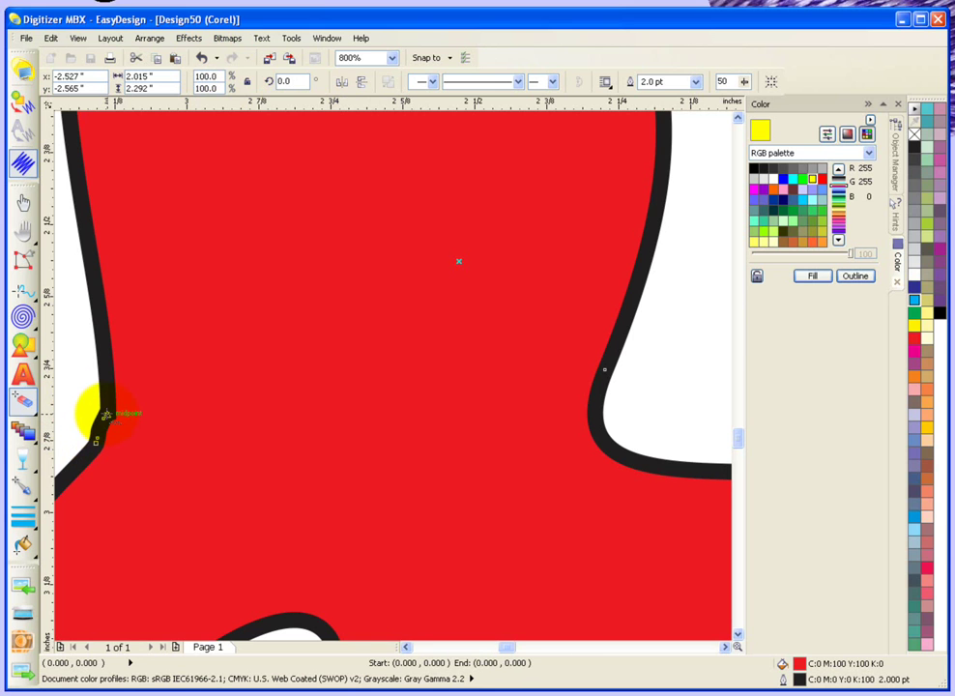
scroll(227, 405, "down", 3)
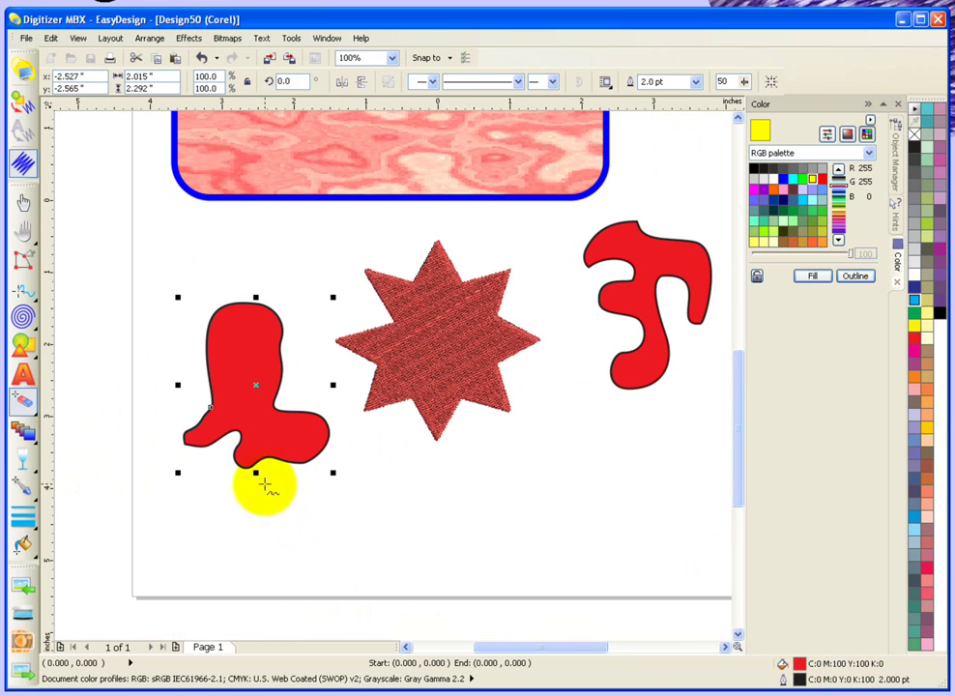
Step: Convert the red boot shape to embroidery stitching, deselect it, and switch back to Graphics Mode
left_click(27, 99)
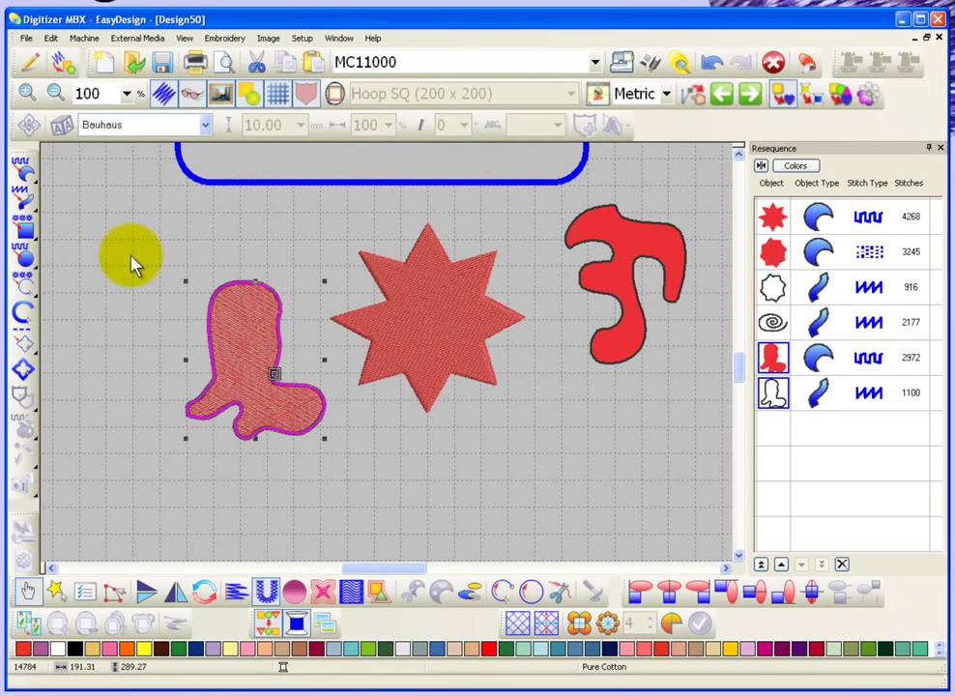
left_click(140, 272)
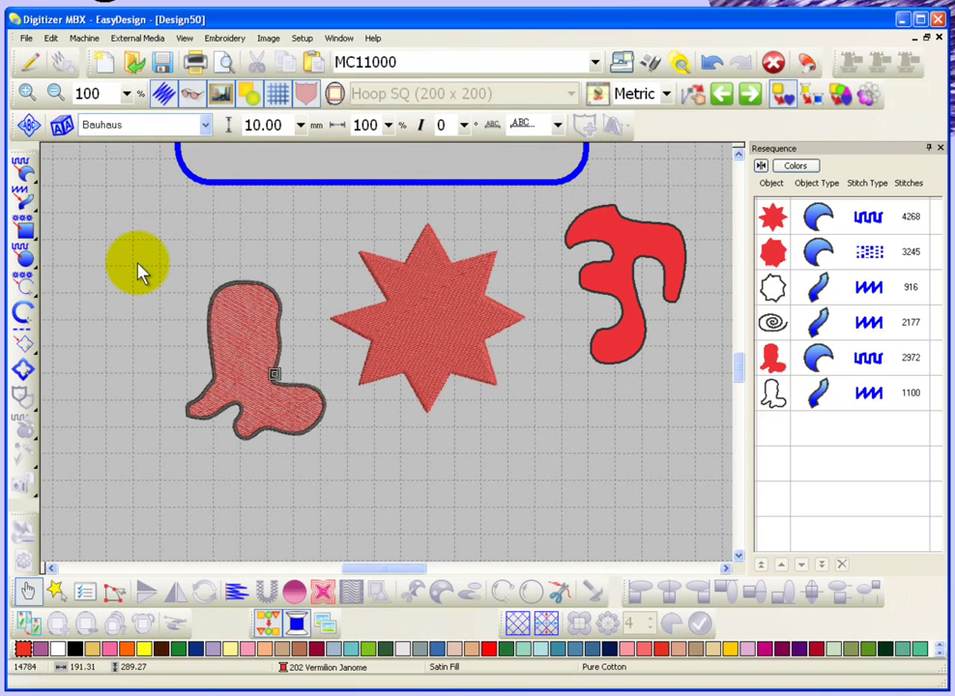
left_click(27, 63)
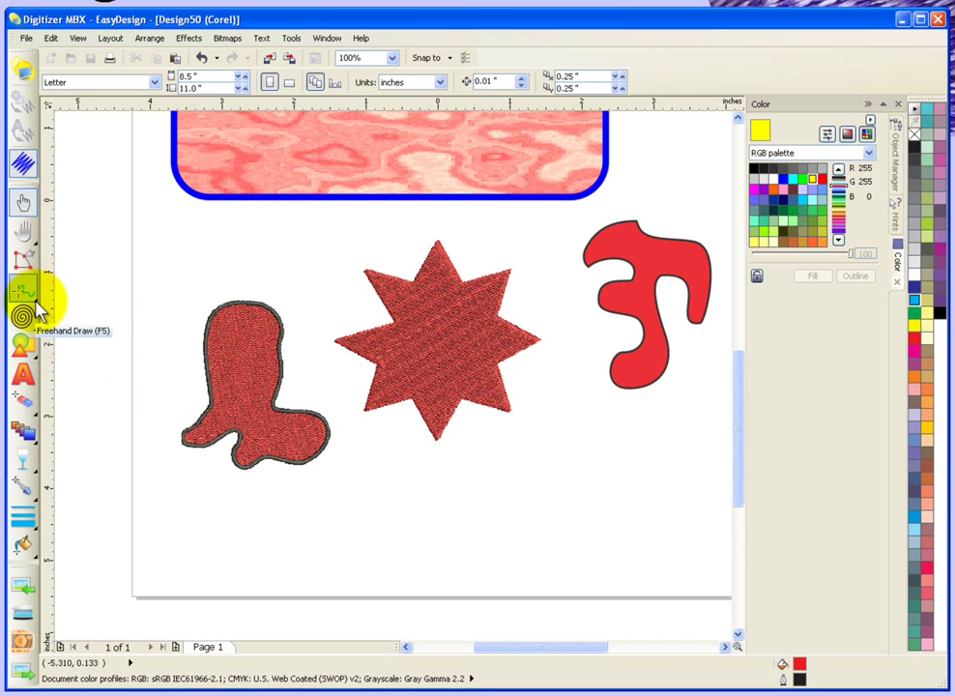
Step: Select Artistic Media, try Brush, Sprayer, Calligraphic and Pressure modes, and settle on Preset mode
left_click(36, 306)
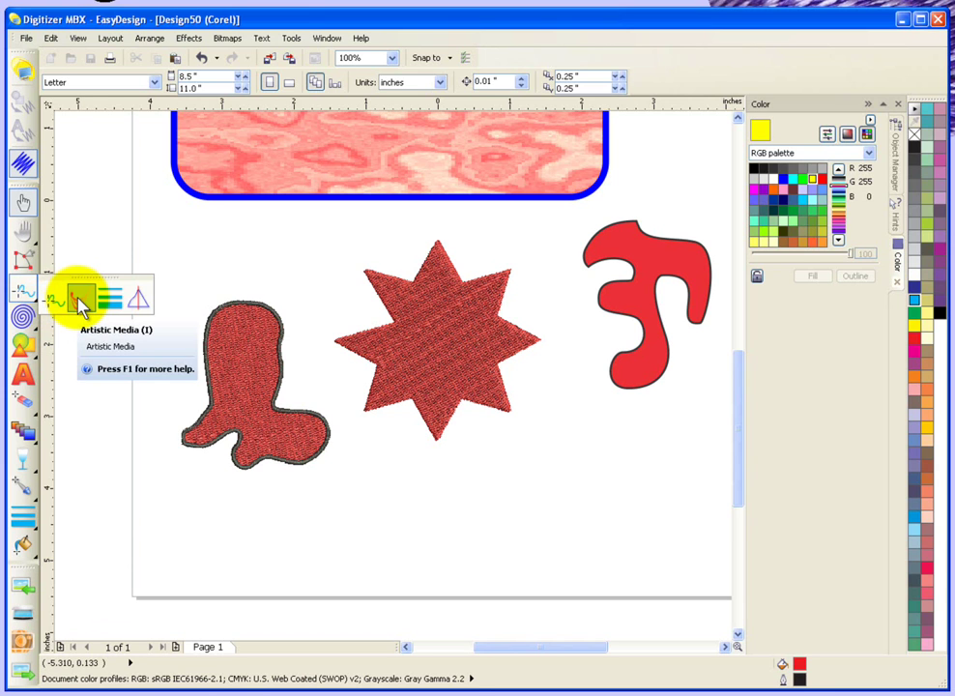
left_click(81, 304)
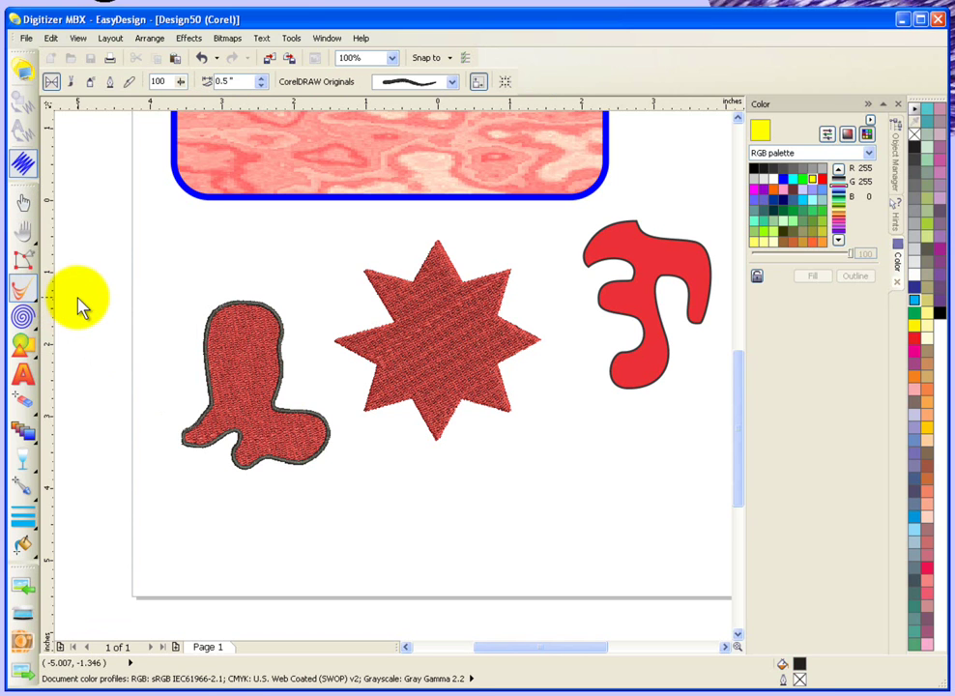
left_click(70, 82)
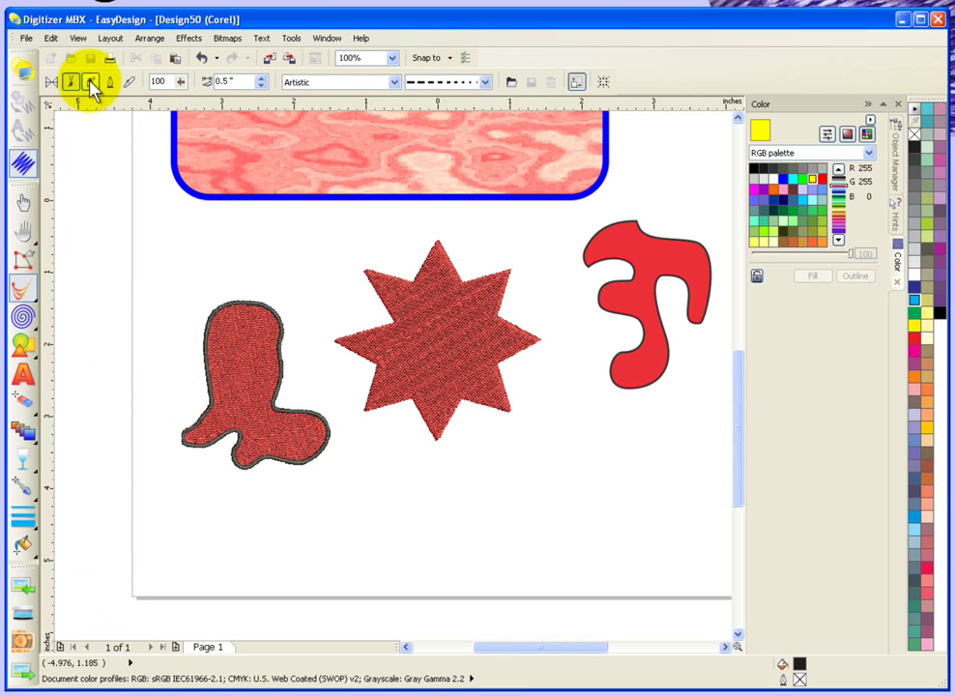
left_click(92, 84)
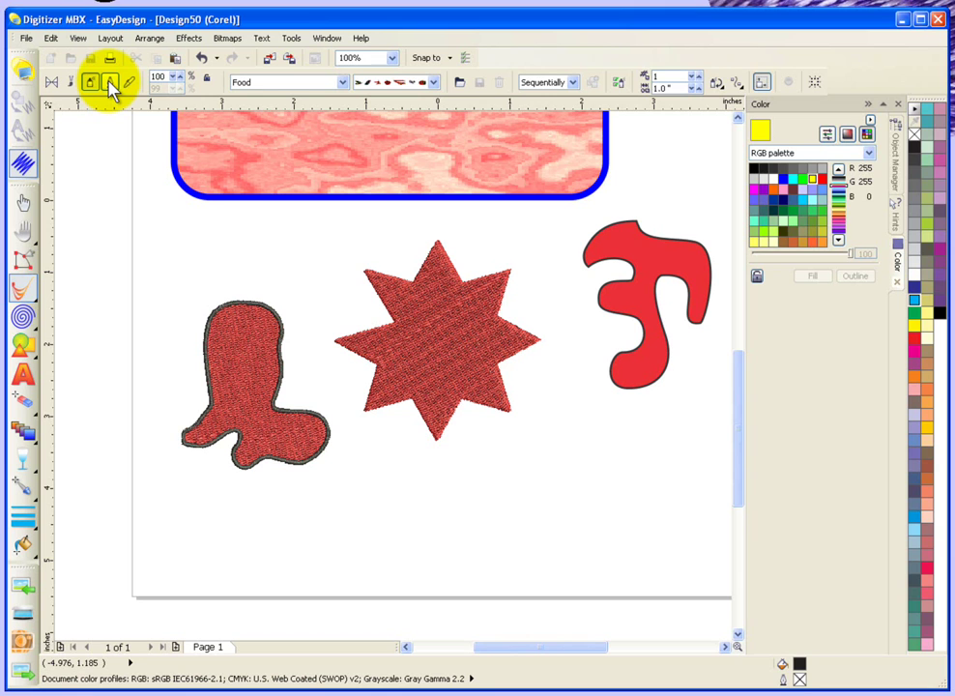
left_click(110, 84)
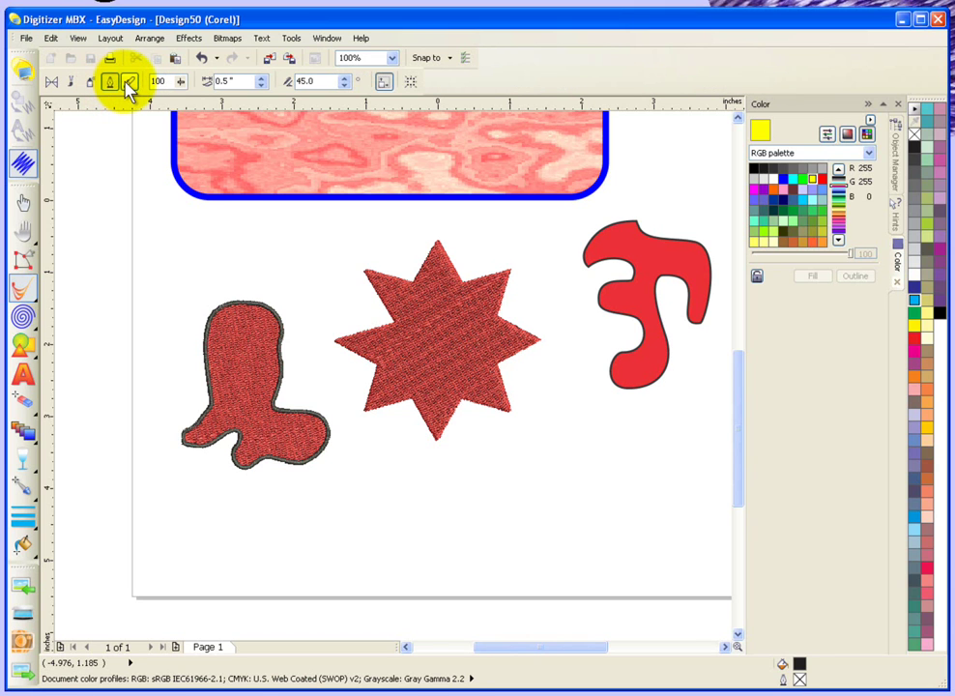
left_click(130, 84)
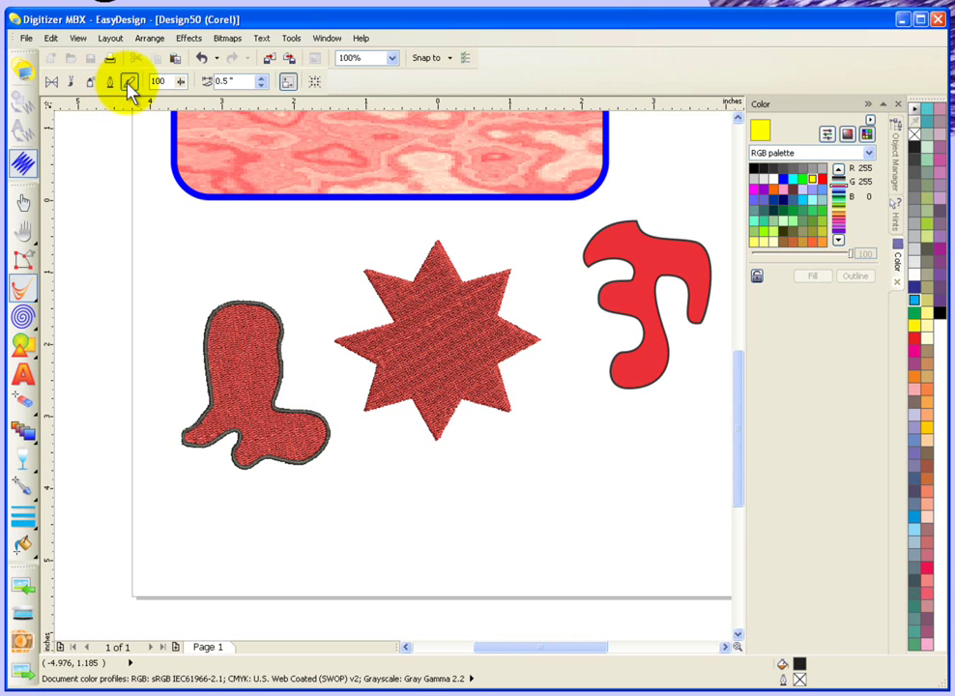
left_click(52, 83)
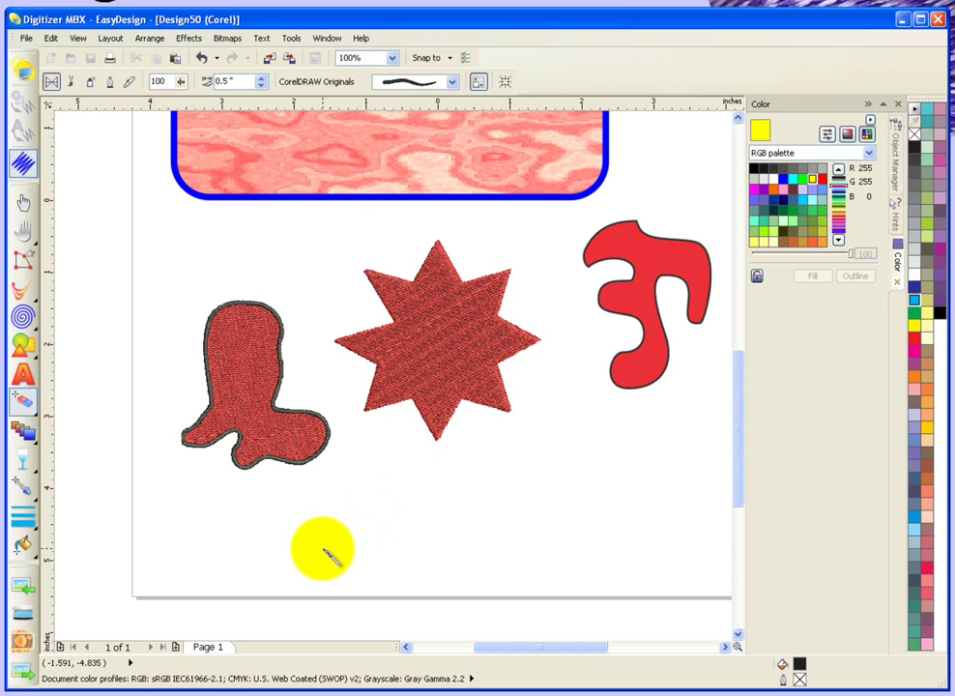
Step: Draw a wavy preset stroke near the page bottom with a thinner shape, then a black stroke from the left edge to above the star
mouse_move(324, 551)
left_mouse_down()
mouse_move(362, 529)
mouse_move(452, 539)
mouse_move(529, 569)
mouse_move(660, 496)
left_mouse_up()
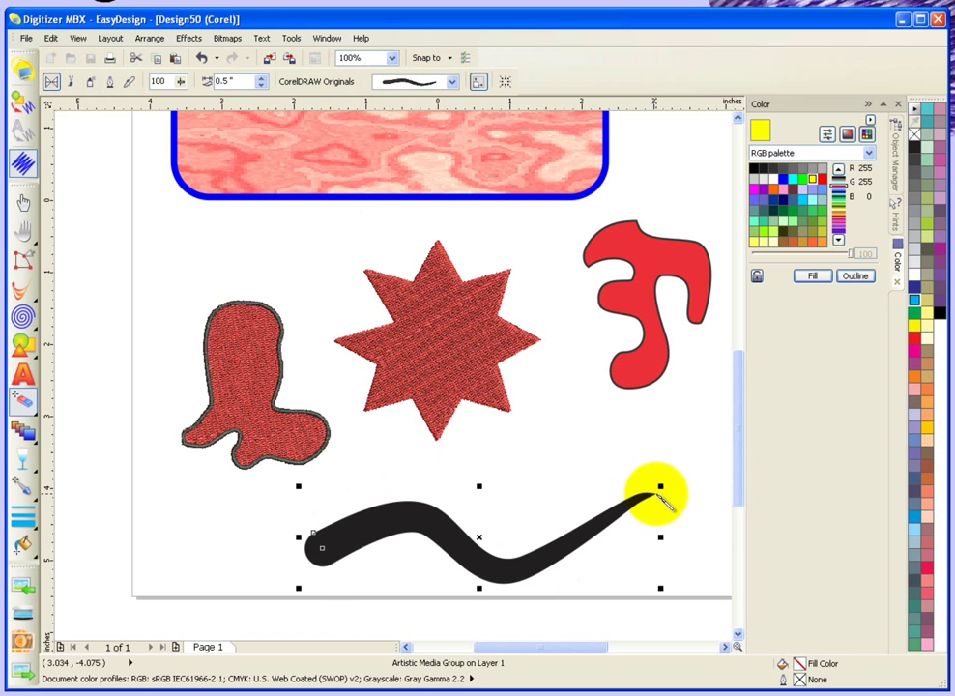
left_click(454, 83)
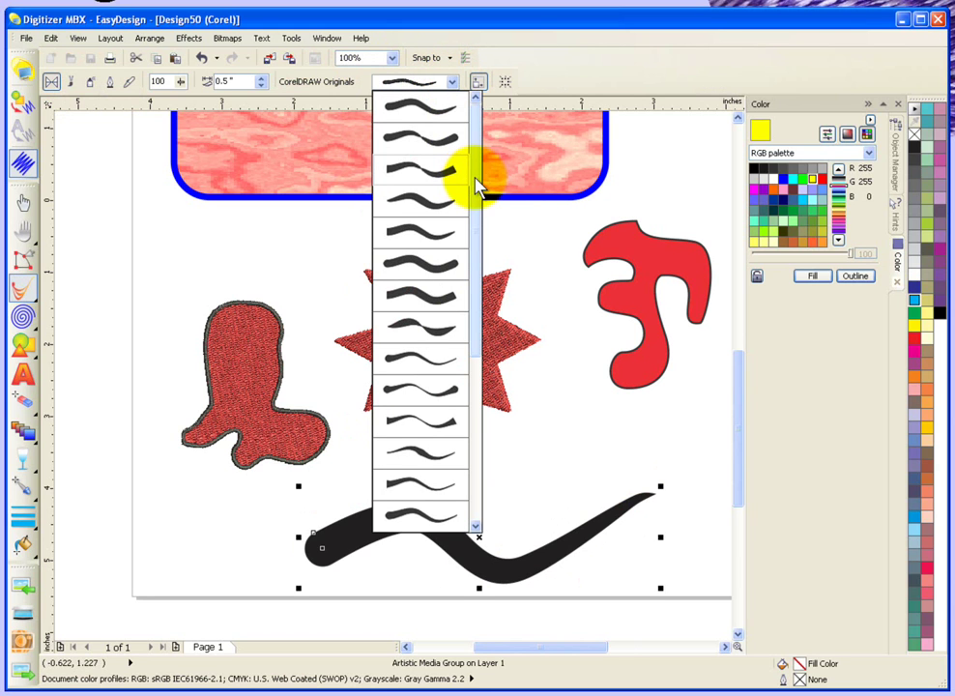
left_click_drag(477, 187, 478, 241)
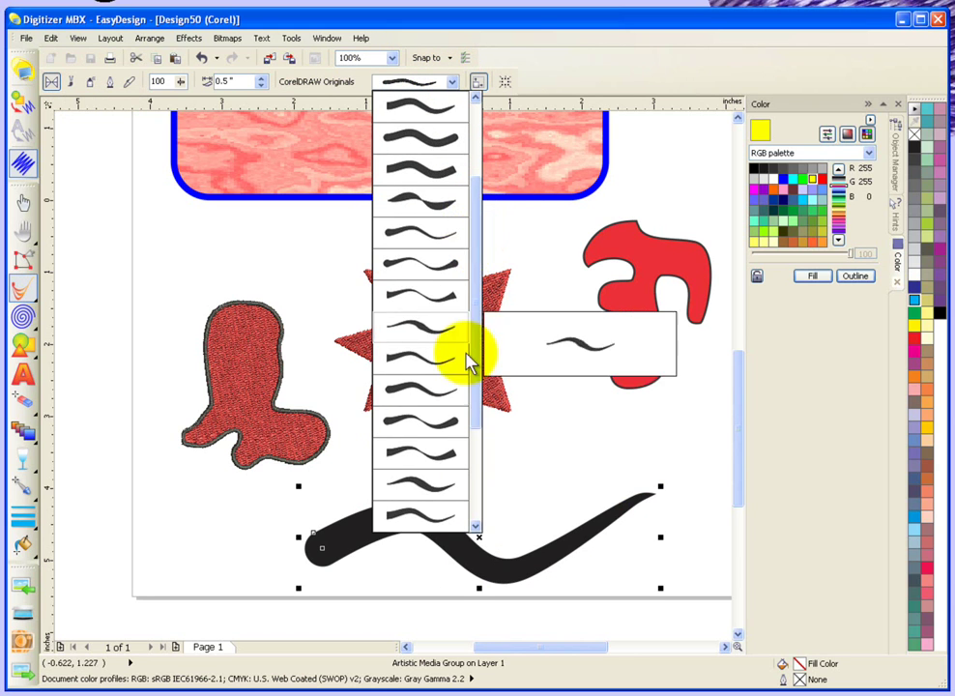
left_click(432, 426)
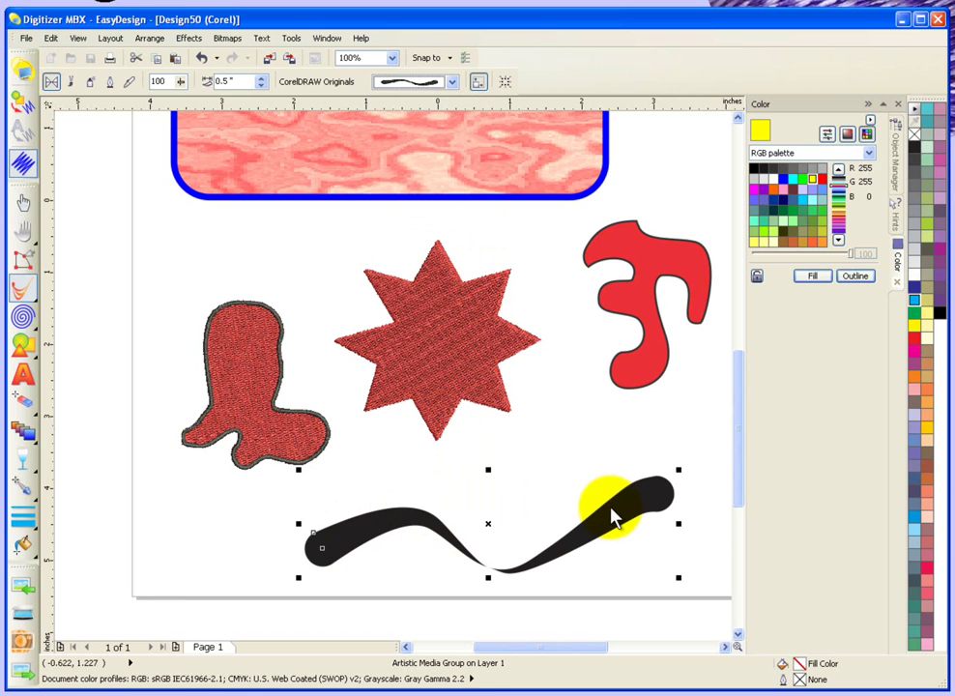
left_click(191, 273)
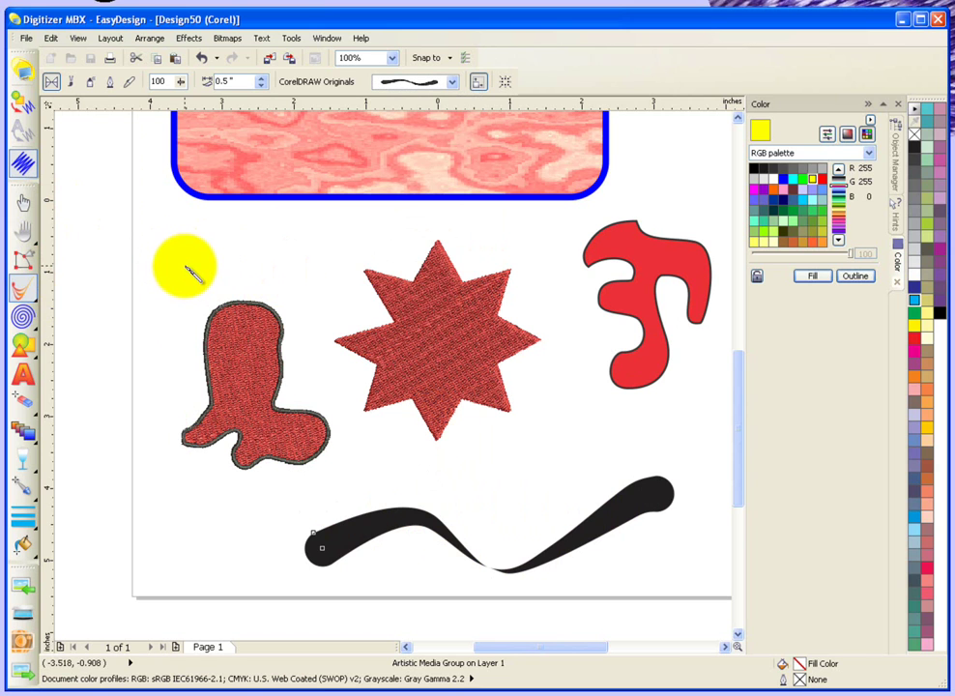
mouse_move(186, 268)
left_mouse_down()
mouse_move(267, 240)
mouse_move(307, 269)
mouse_move(365, 219)
mouse_move(451, 225)
mouse_move(491, 252)
mouse_move(527, 247)
left_mouse_up()
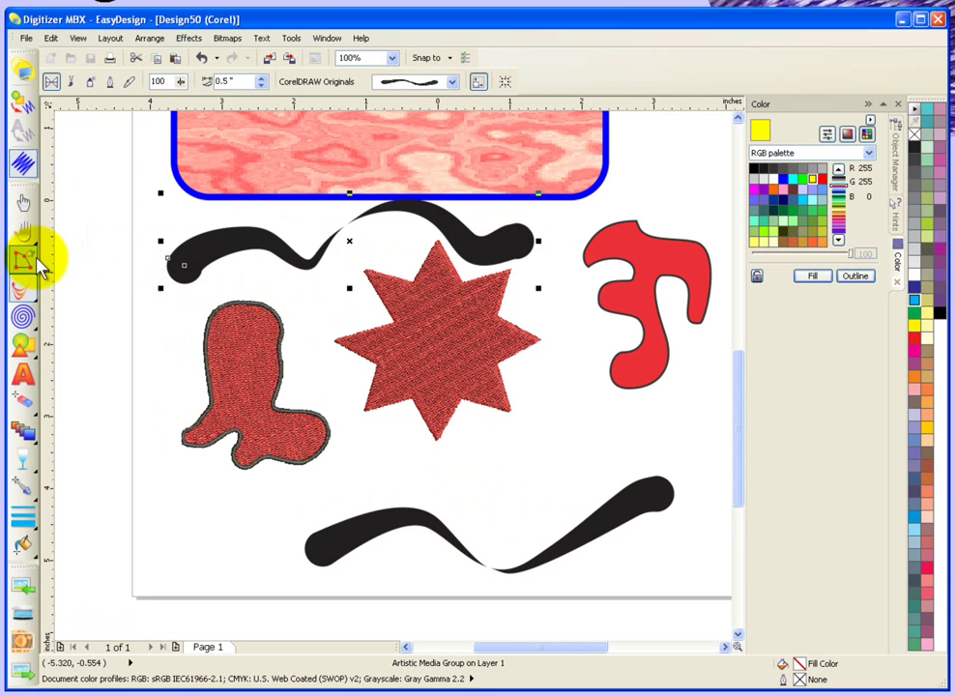
Step: Draw a stroke beneath the boot and star, restyle it as dots, then add a dotted stroke arching right
left_click(70, 83)
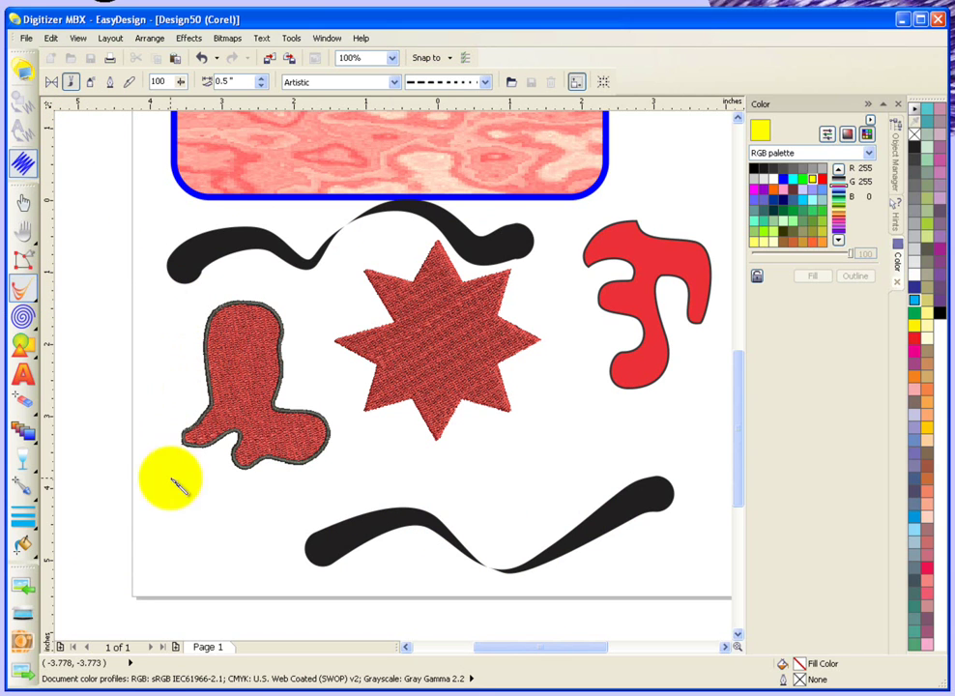
mouse_move(188, 540)
left_mouse_down()
mouse_move(244, 522)
mouse_move(384, 462)
mouse_move(425, 456)
left_mouse_up()
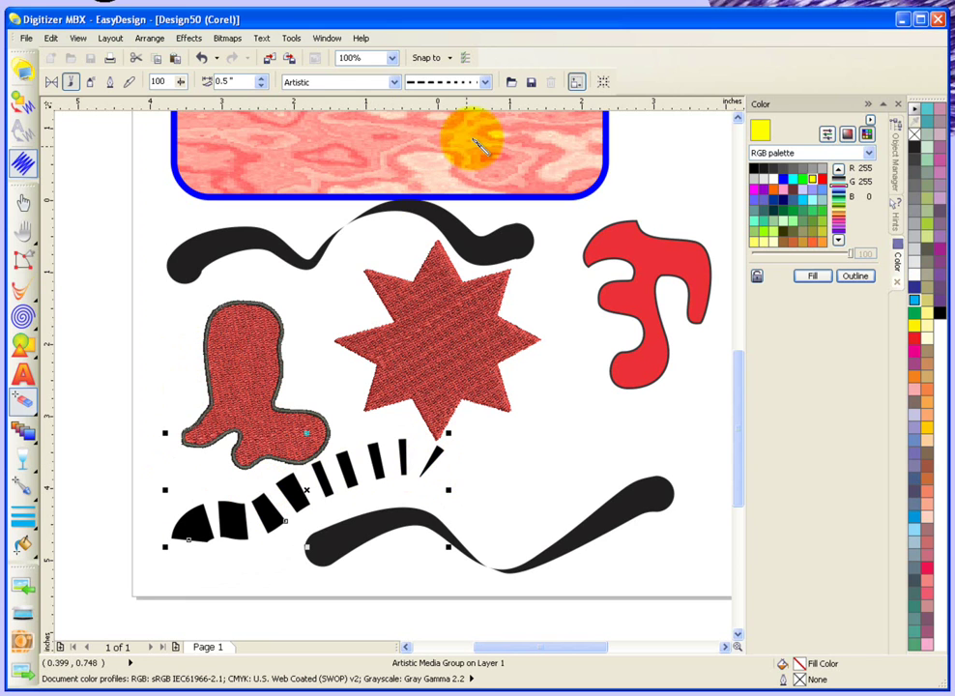
left_click(486, 83)
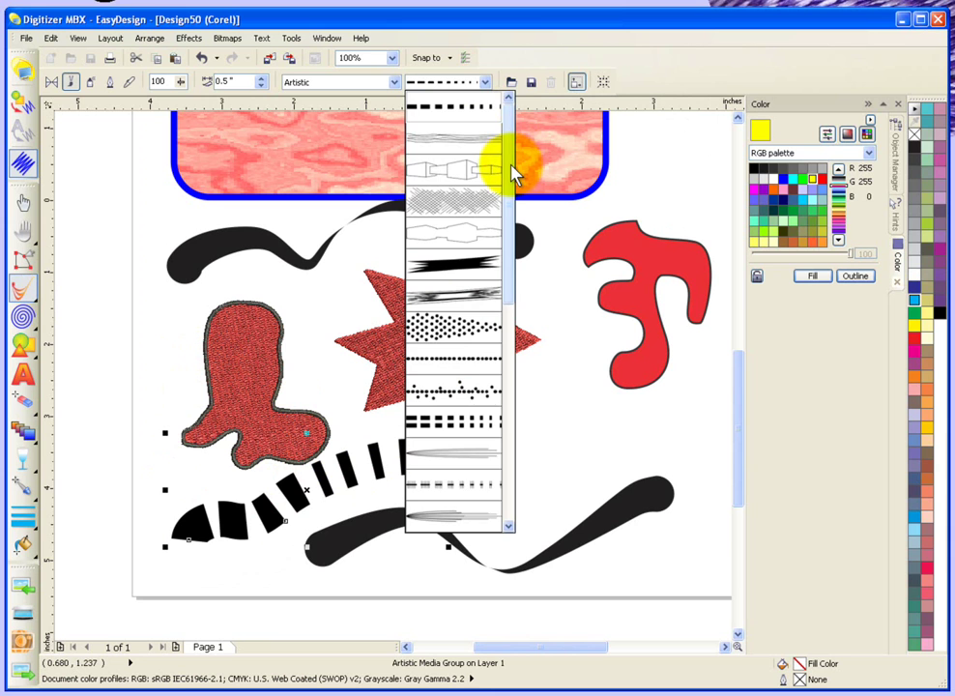
mouse_move(511, 170)
left_mouse_down()
mouse_move(511, 207)
mouse_move(497, 214)
left_mouse_up()
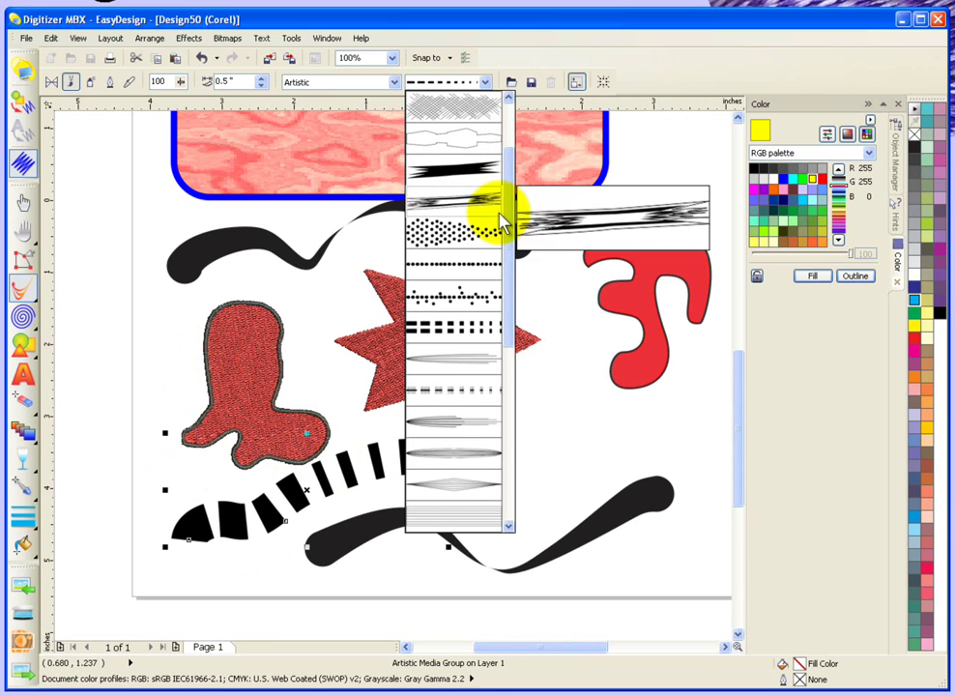
left_click(471, 298)
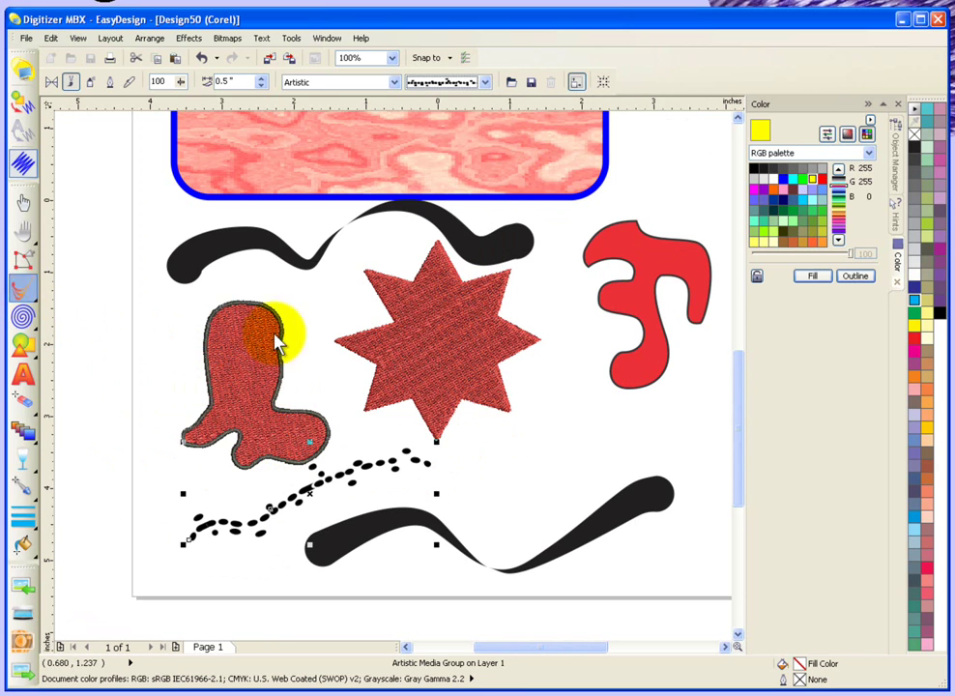
key("x")
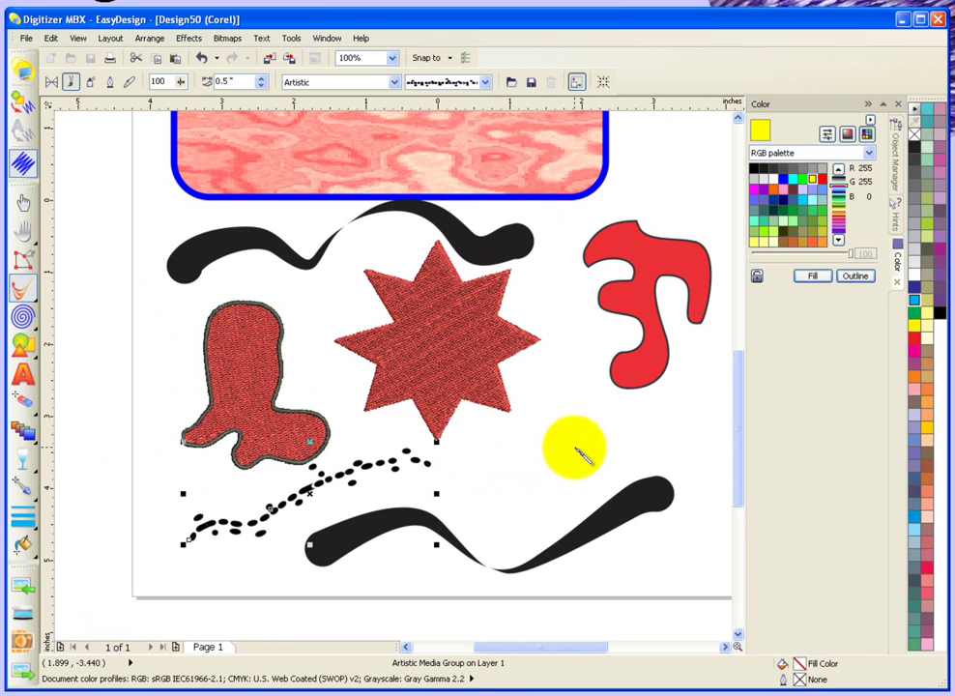
mouse_move(529, 448)
left_mouse_down()
mouse_move(623, 431)
mouse_move(676, 450)
mouse_move(690, 468)
mouse_move(689, 563)
left_mouse_up()
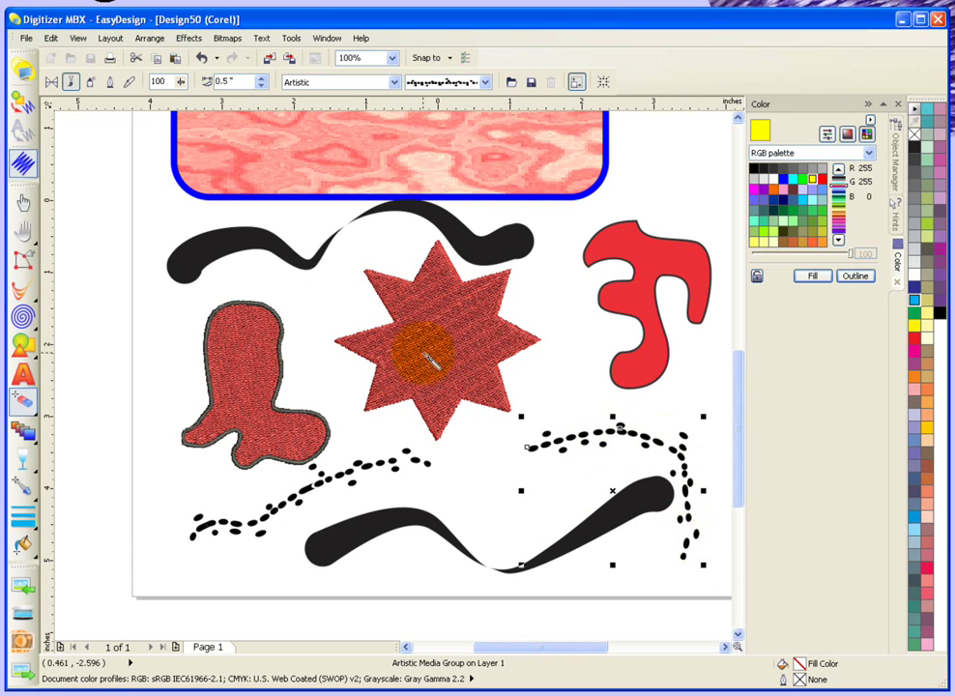
Step: Set Artistic Media to Sprayer with the Footprint category and its first spraylist
left_click(130, 82)
left_click(91, 82)
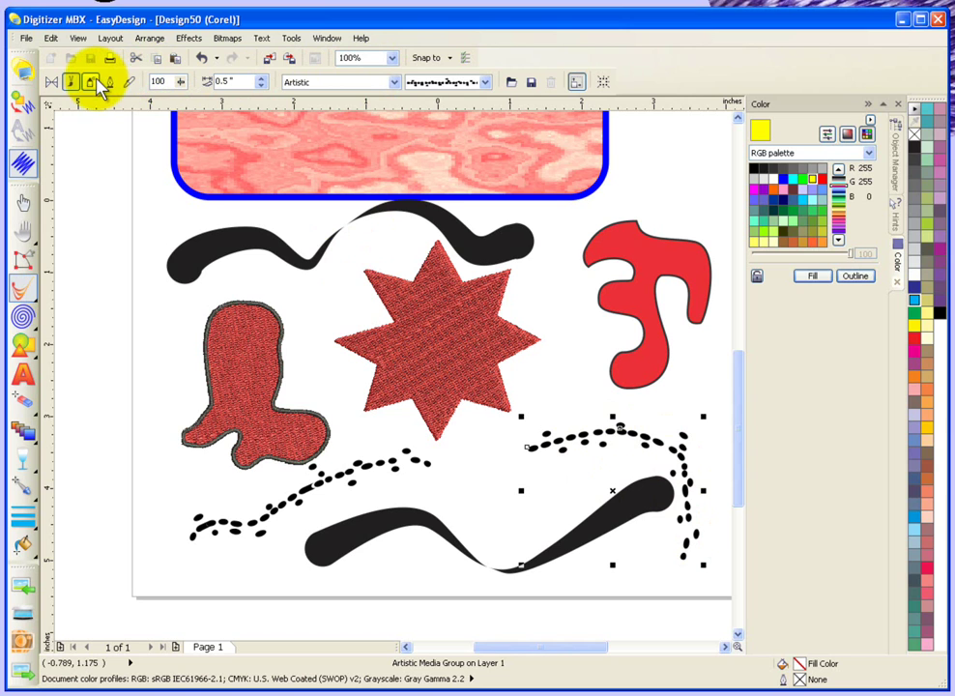
left_click(92, 83)
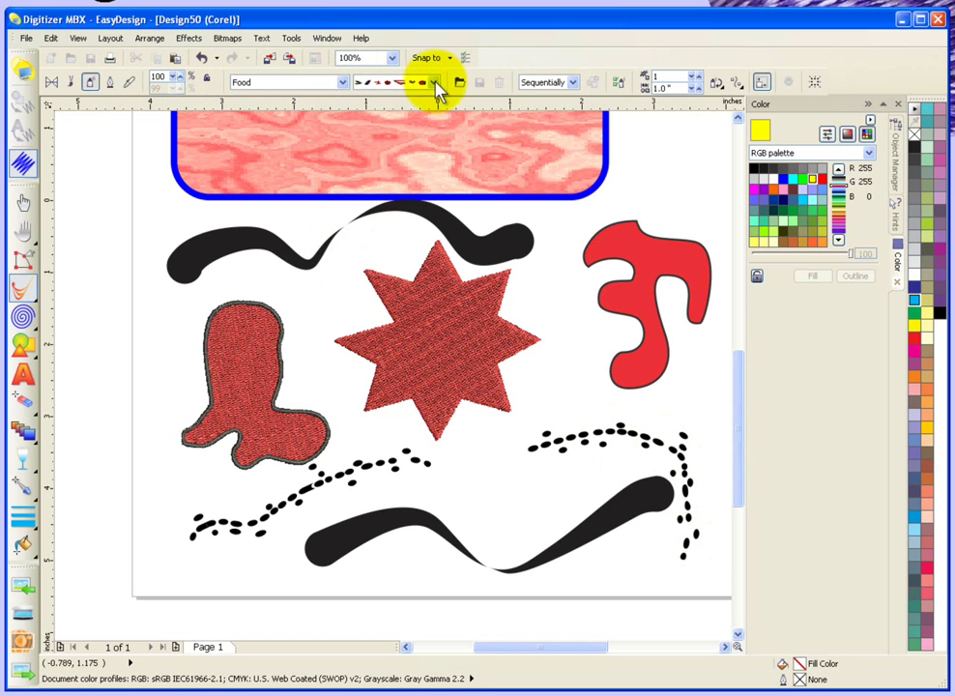
left_click(344, 83)
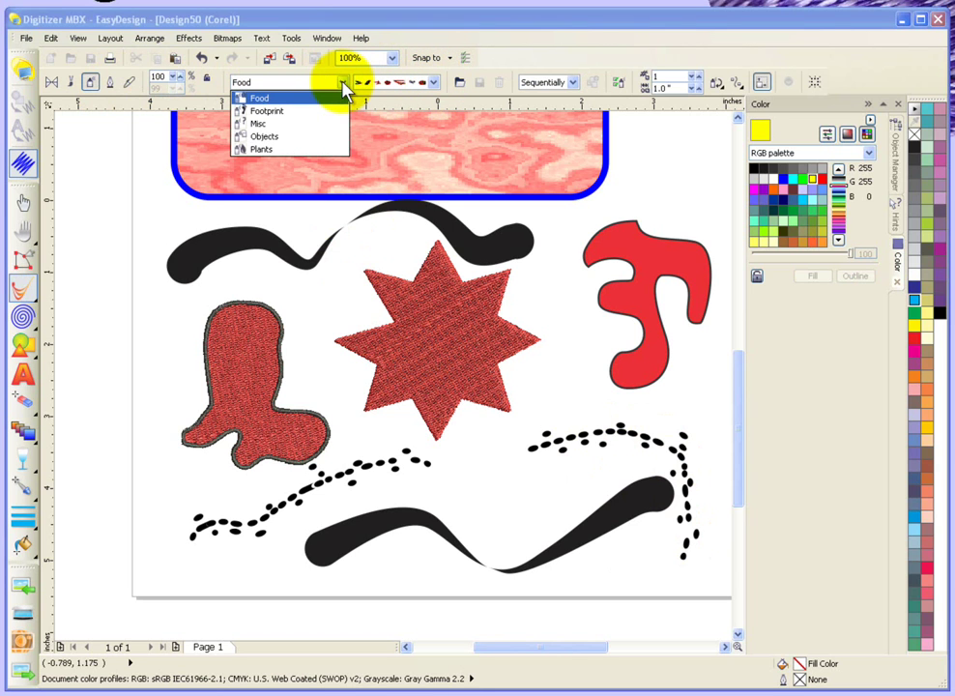
left_click(281, 111)
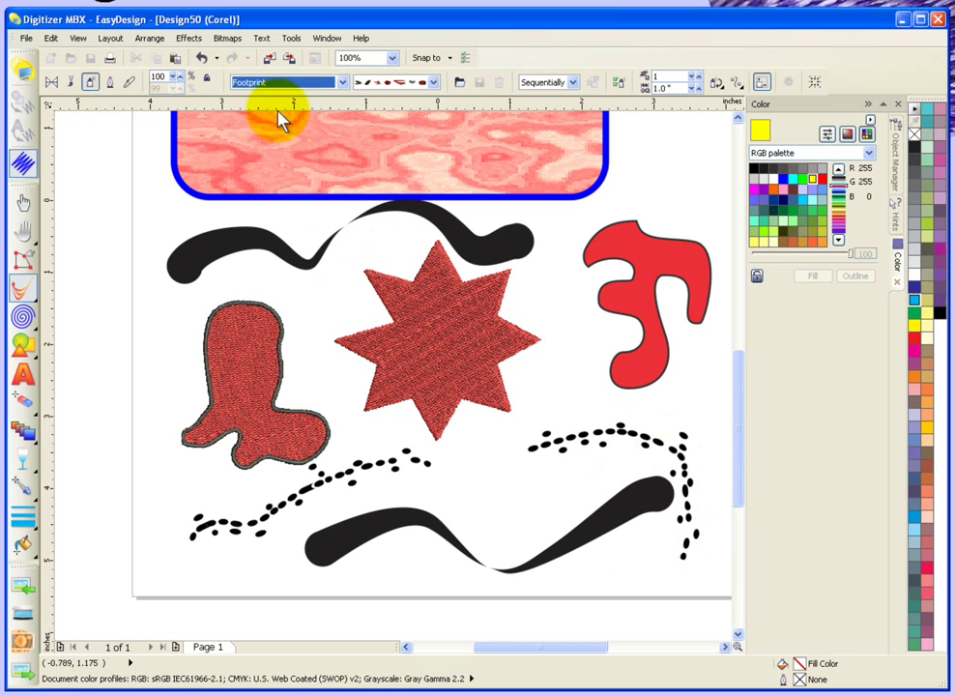
left_click(432, 82)
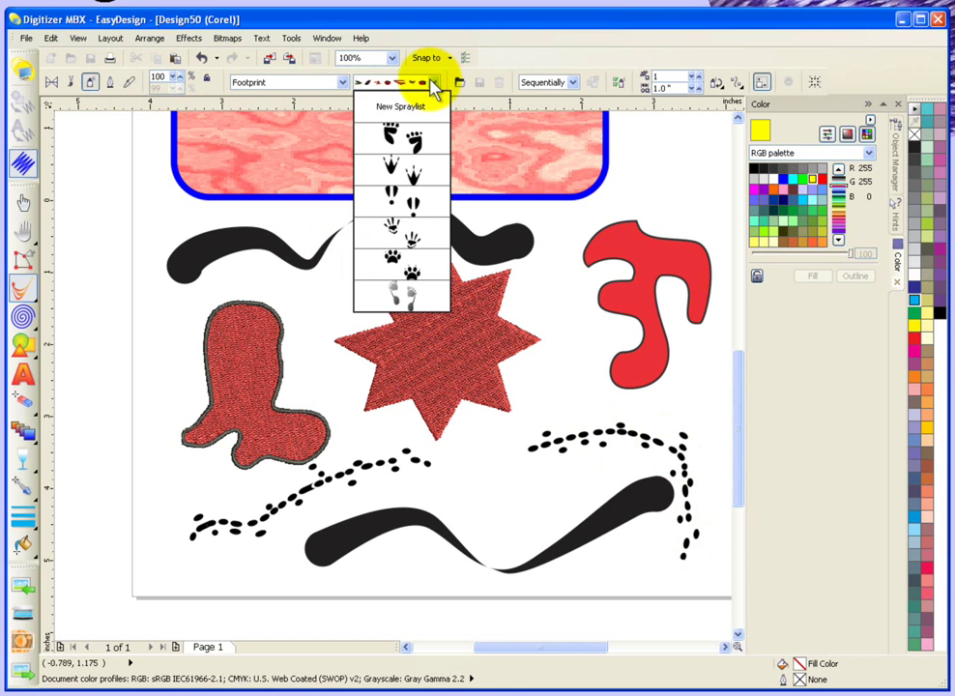
left_click(412, 136)
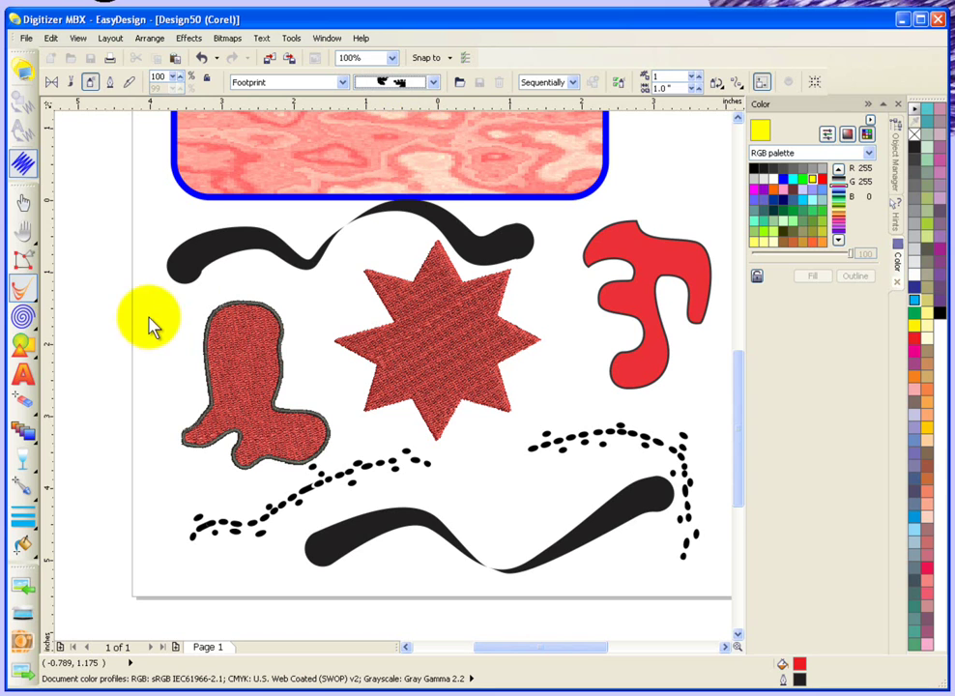
Step: Spray a trail of black footprints from the lower-left page edge up across the boot
left_click(19, 288)
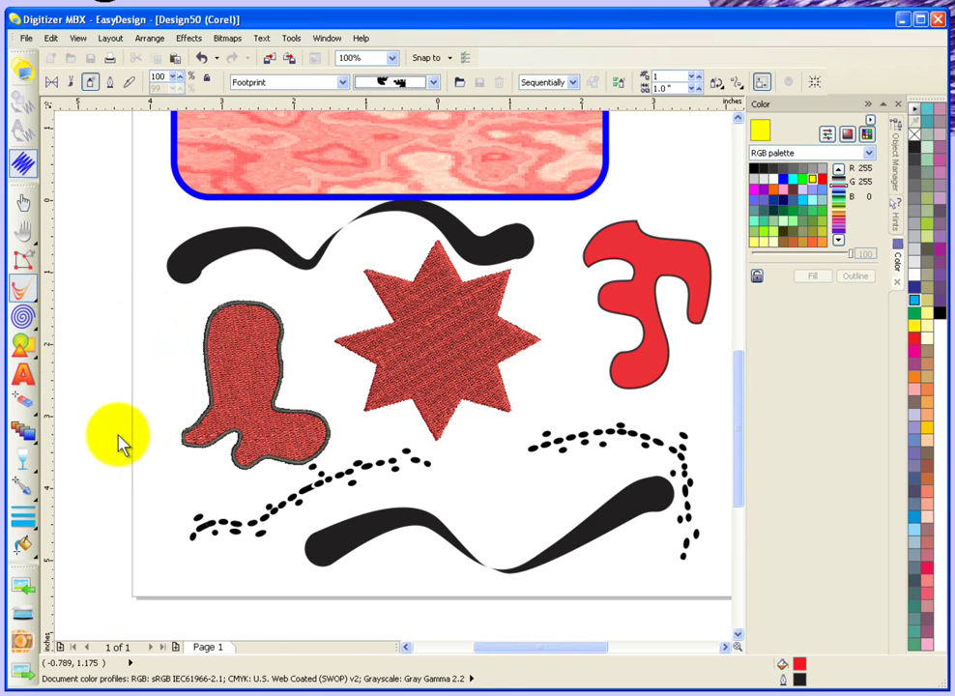
mouse_move(89, 435)
left_mouse_down()
mouse_move(147, 350)
mouse_move(189, 314)
mouse_move(304, 299)
left_mouse_up()
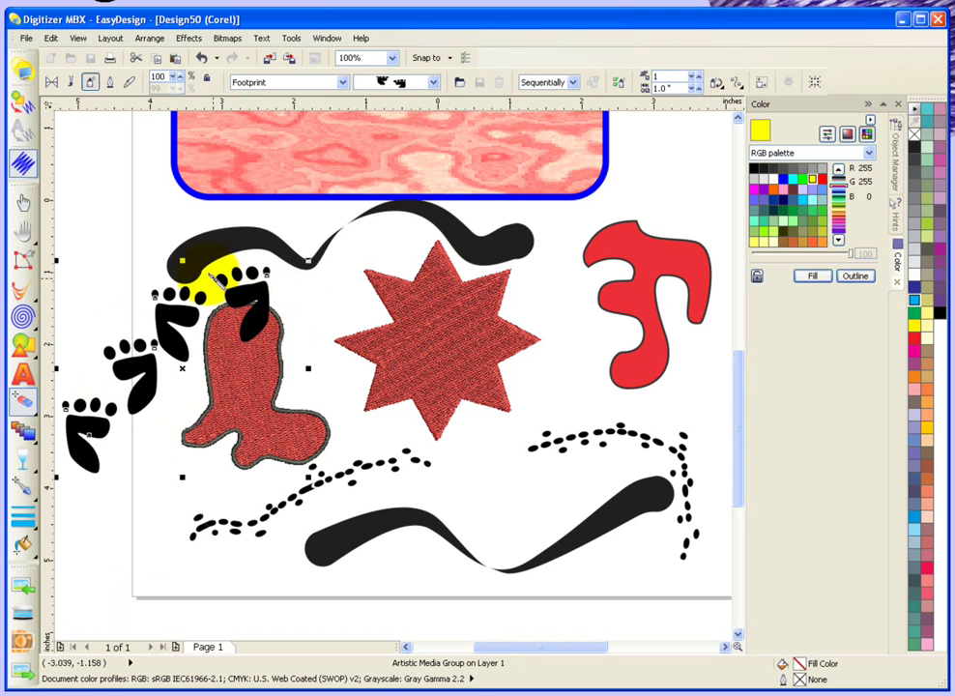
left_click(38, 304)
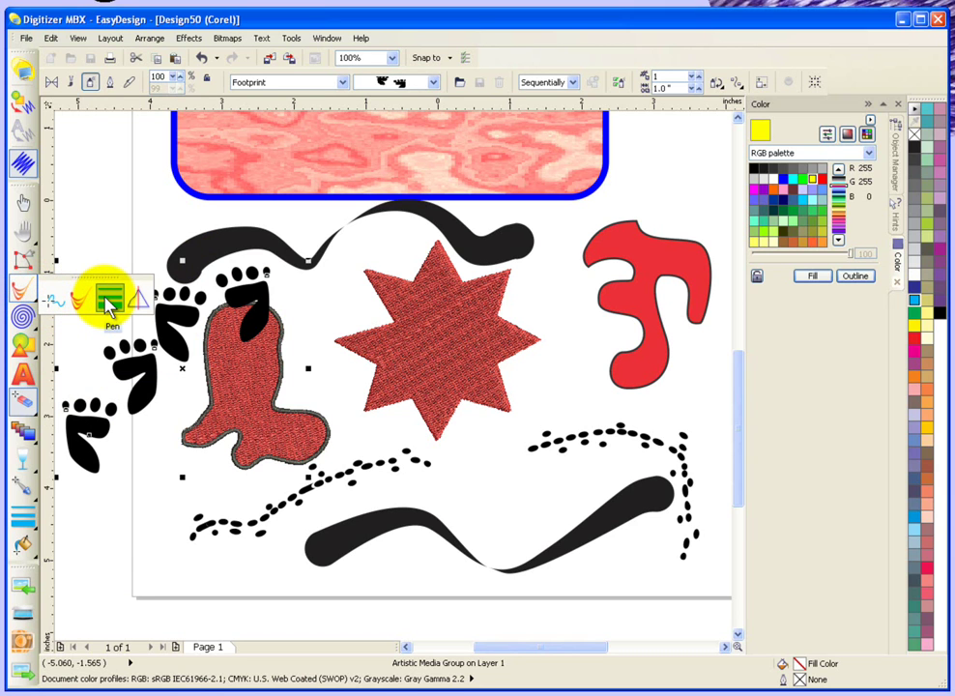
Step: Switch to the Pen tool, cancelling a stray line started at the star's edge
left_click(109, 305)
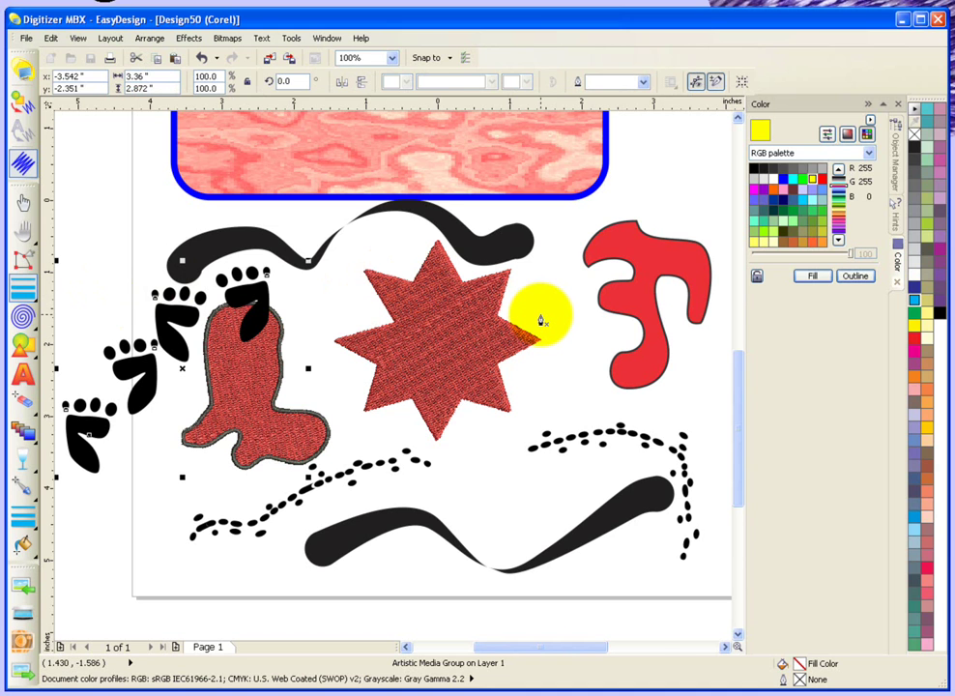
scroll(540, 320, "down", 1)
left_click(539, 316)
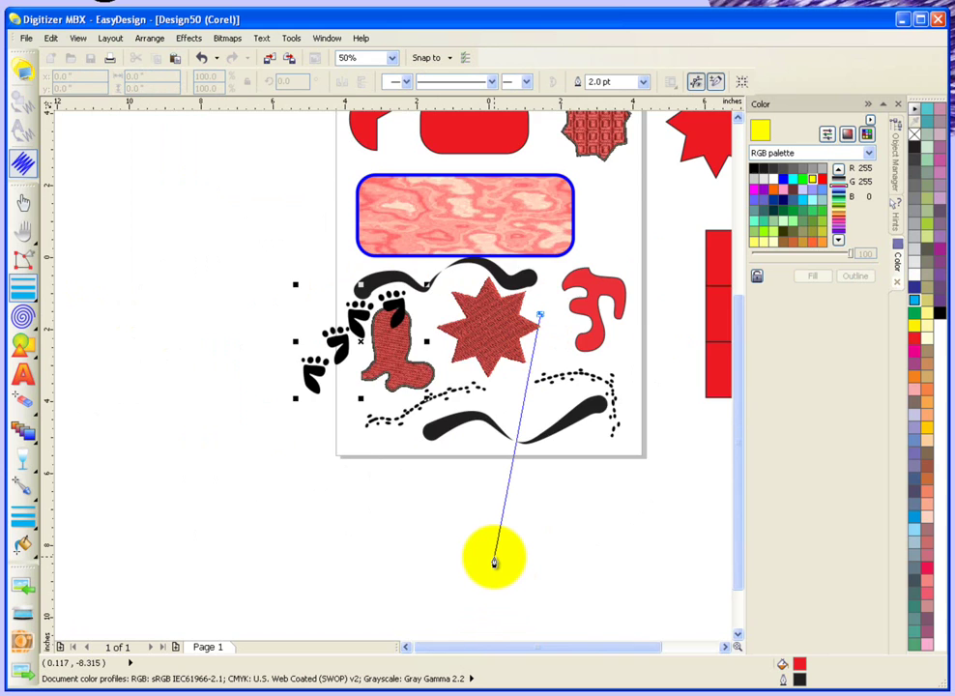
scroll(494, 564, "up", 1)
key("Escape")
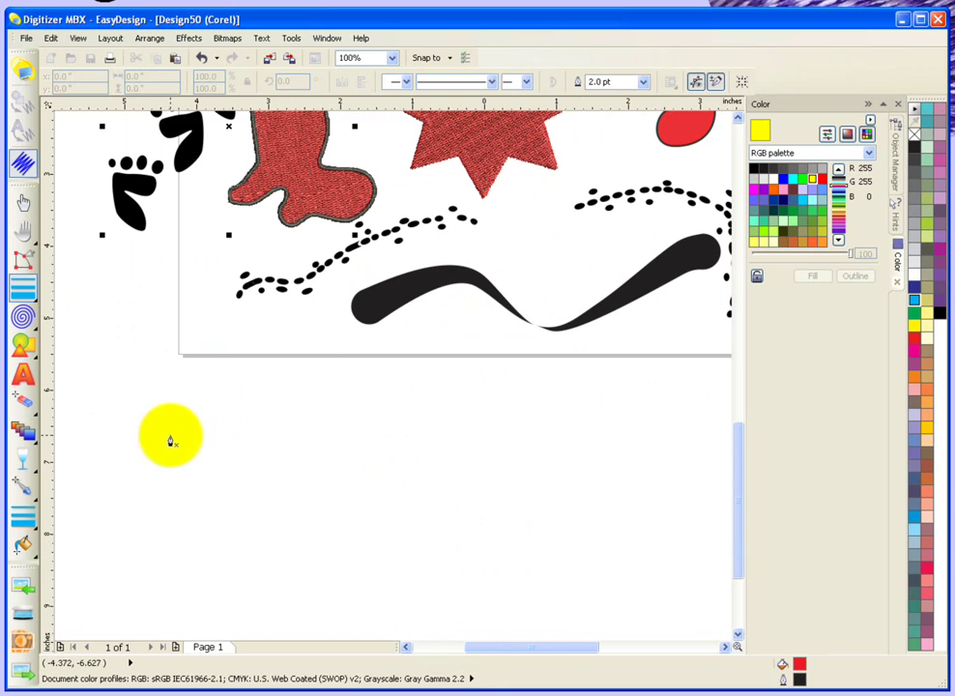
Step: Pen a new outline below the page across its top, right side and curved bottom
left_click(233, 433)
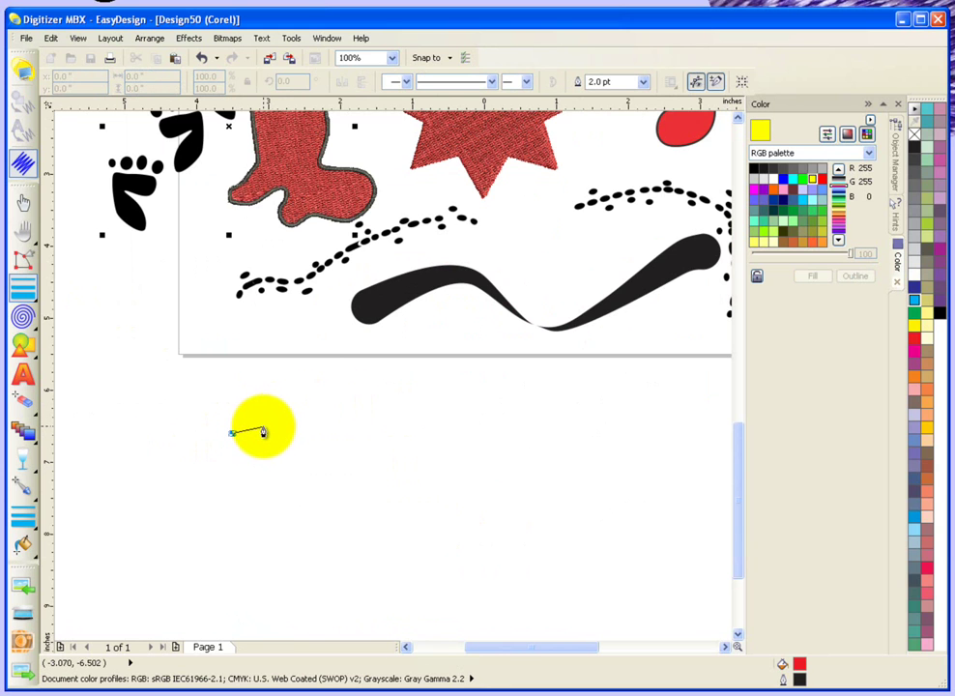
left_click(333, 416)
left_click(399, 428)
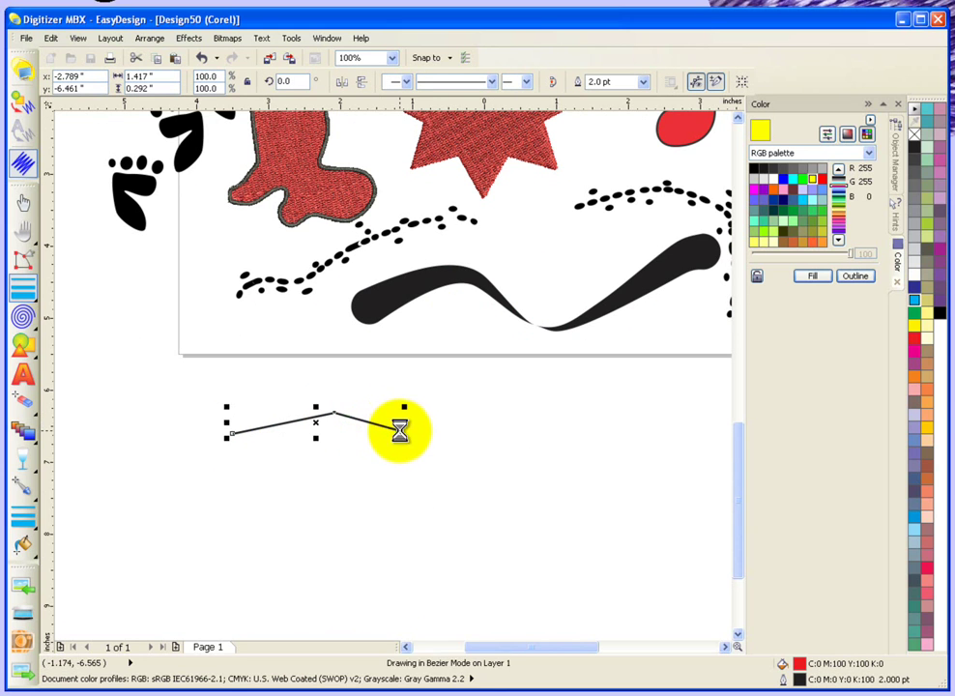
left_click(400, 491)
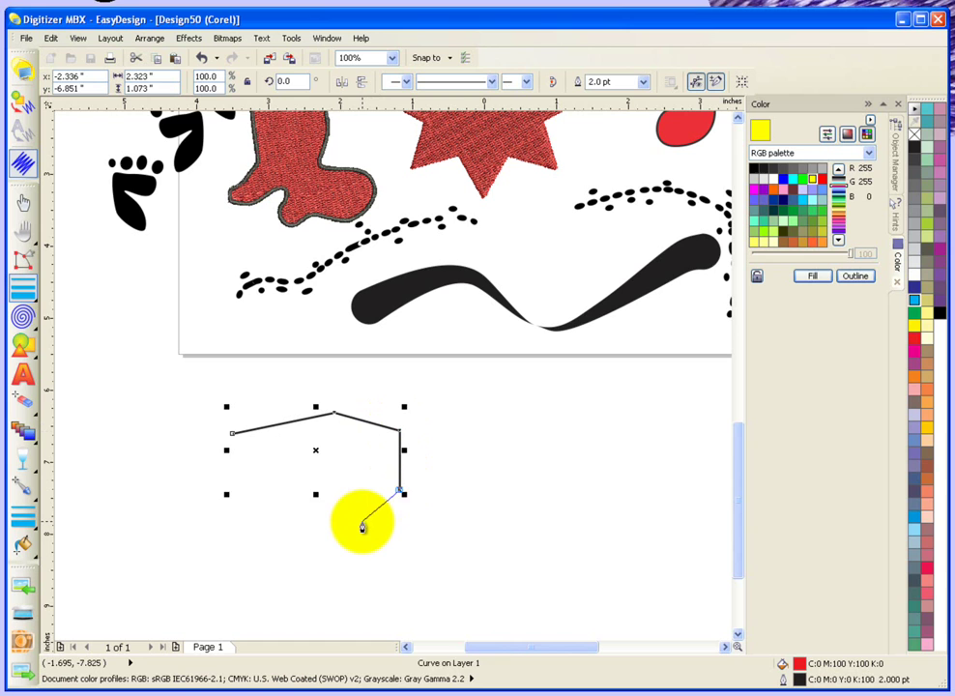
left_click(362, 523)
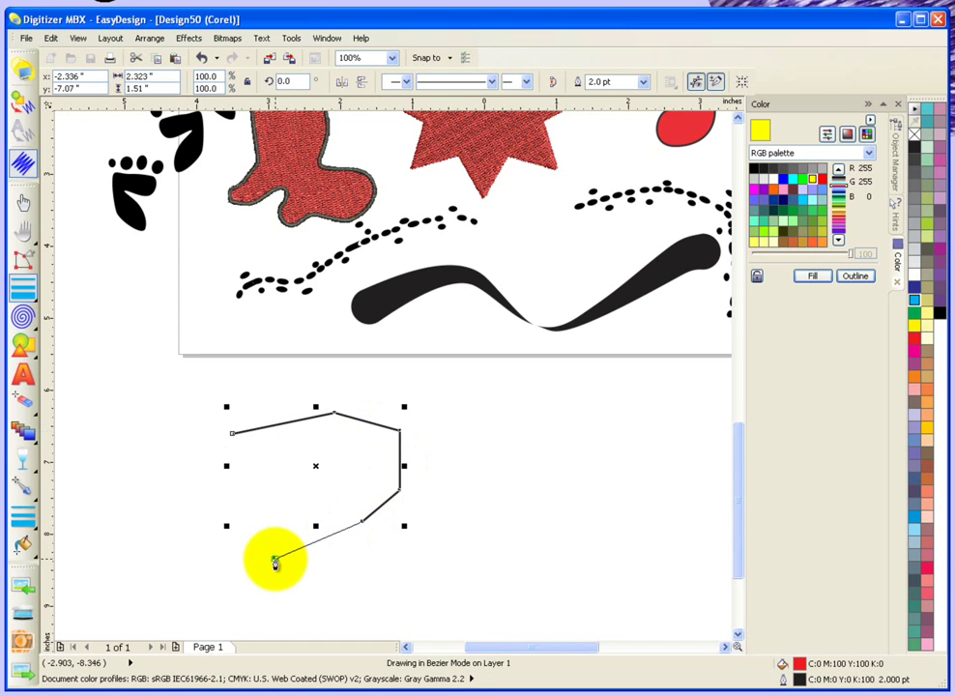
left_click_drag(275, 562, 218, 561)
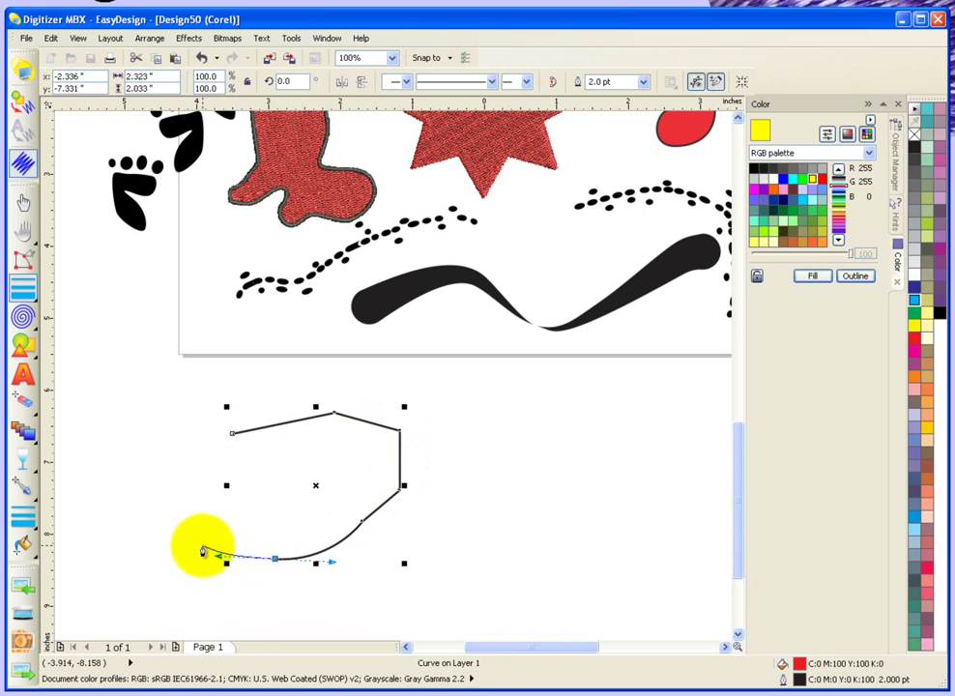
Step: Continue the outline up the left side and close it at the start node, filling it red
left_click(196, 508)
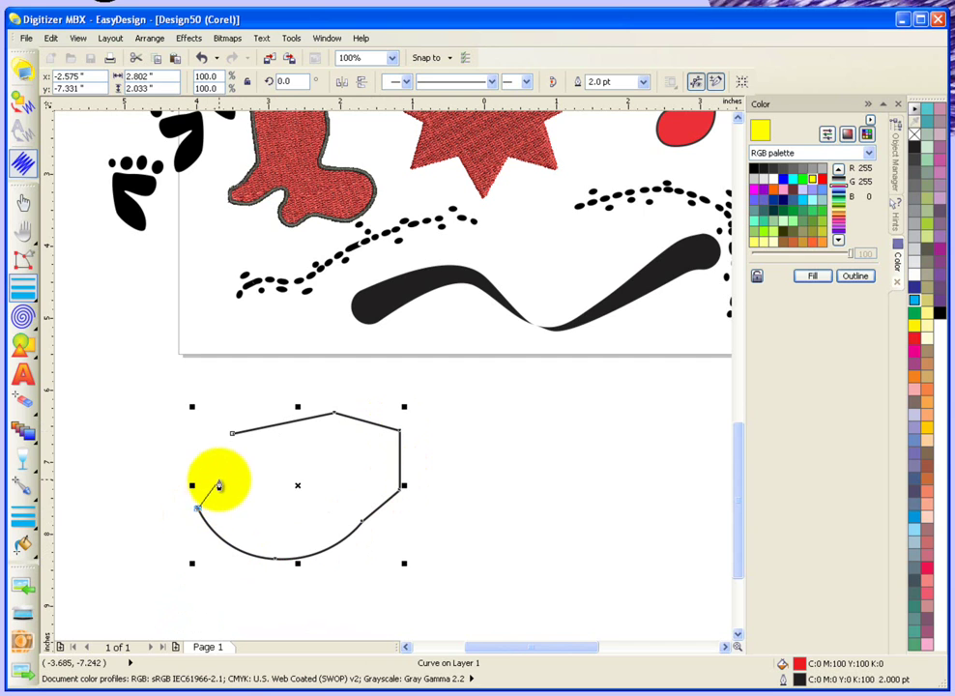
left_click_drag(221, 475, 158, 462)
left_click(158, 457)
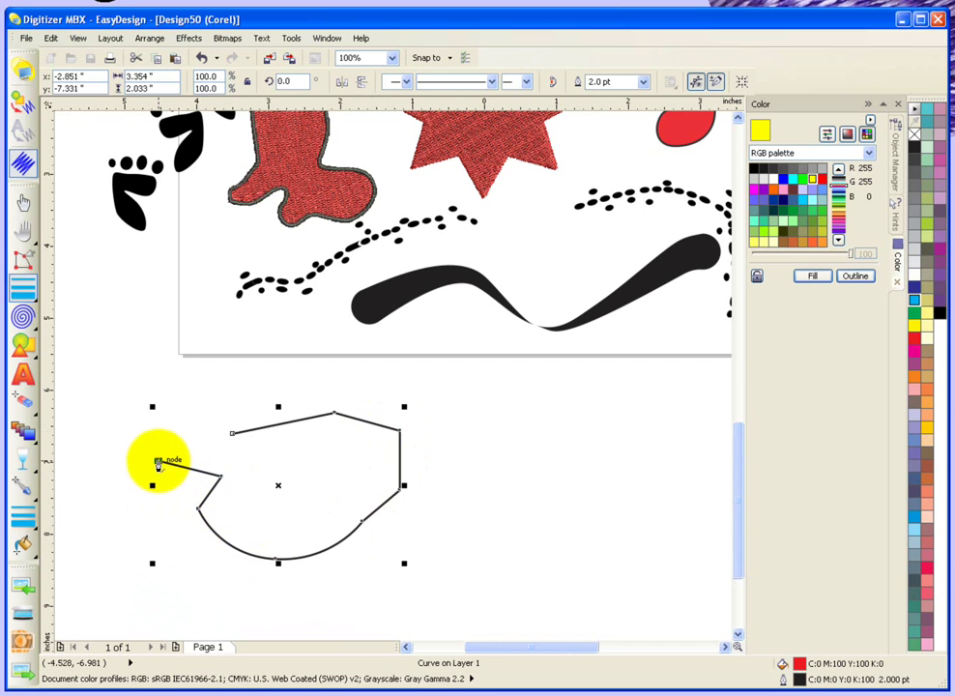
mouse_move(167, 418)
left_mouse_down()
mouse_move(184, 396)
mouse_move(240, 389)
mouse_move(252, 414)
mouse_move(235, 431)
mouse_move(211, 424)
mouse_move(330, 392)
left_mouse_up()
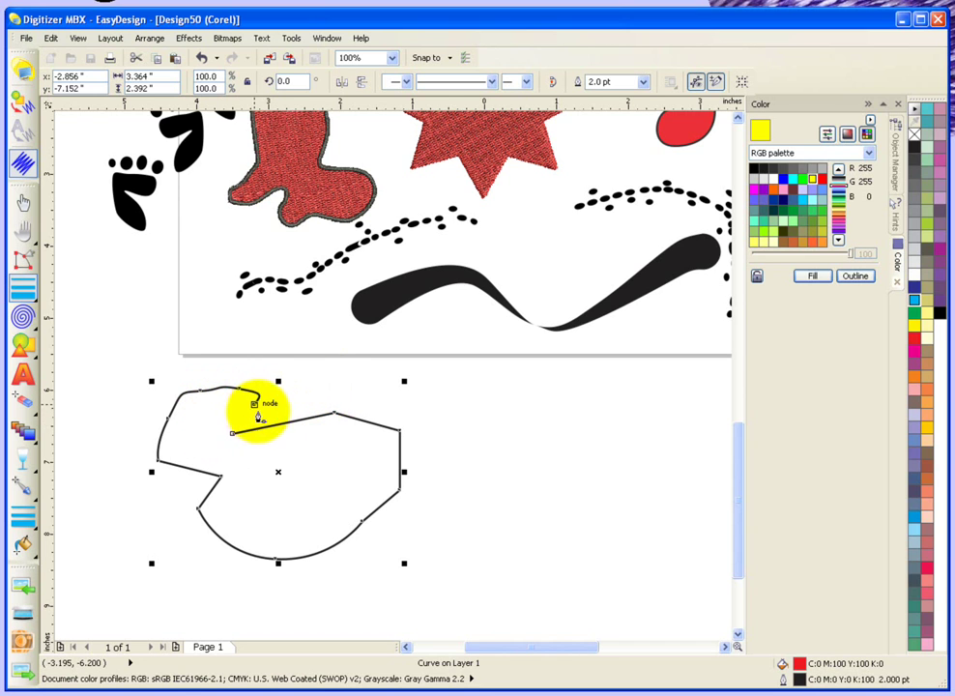
mouse_move(233, 436)
left_mouse_down()
mouse_move(254, 411)
mouse_move(233, 427)
left_mouse_up()
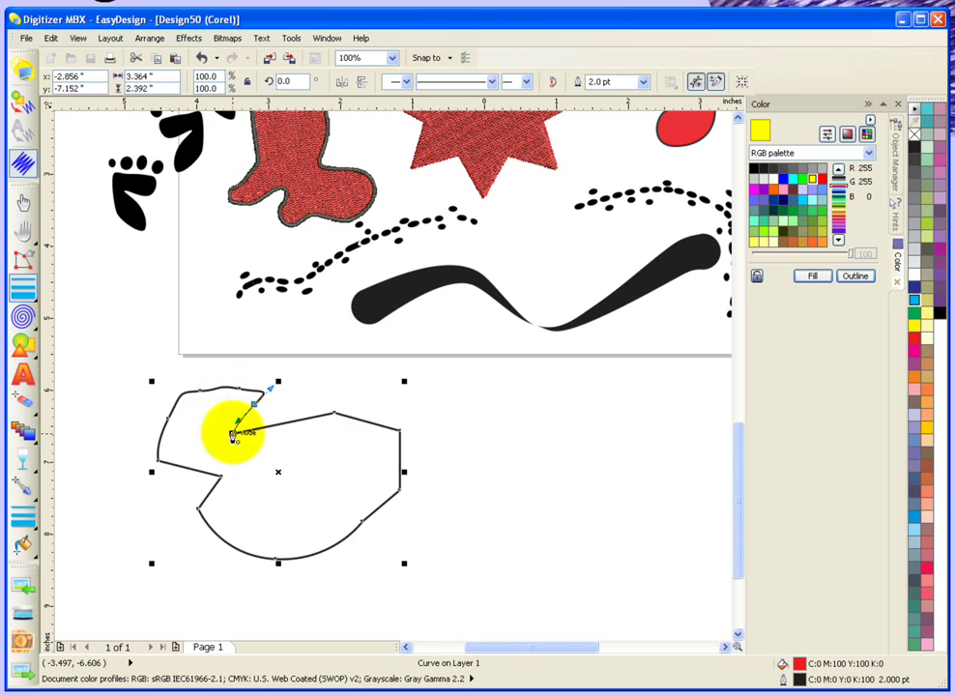
left_click(233, 436)
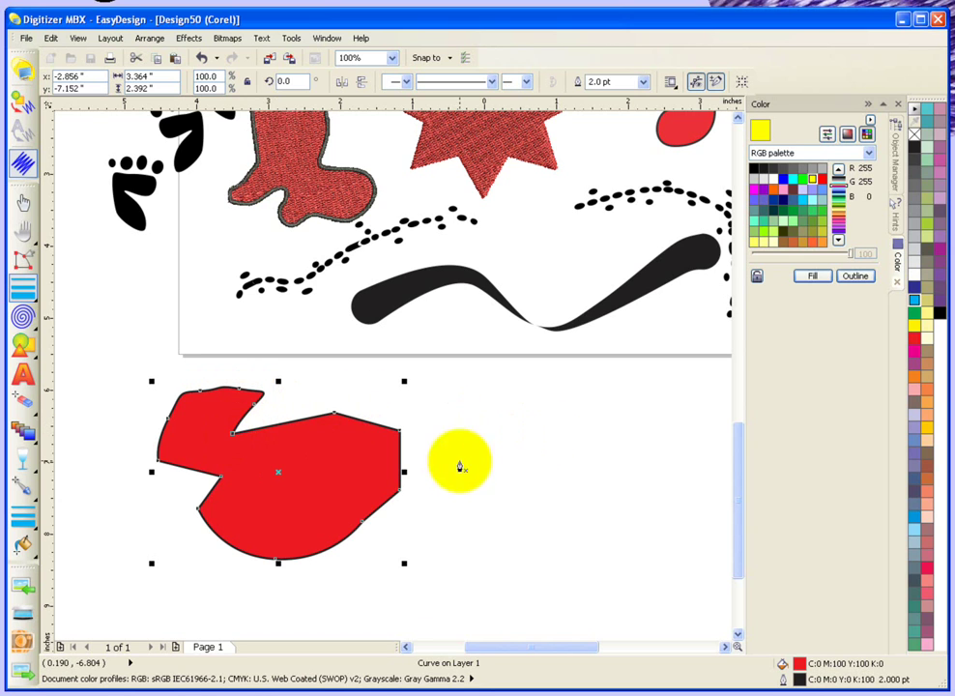
Step: Select the irregular shape and remove its fill with No Fill
left_click(327, 494)
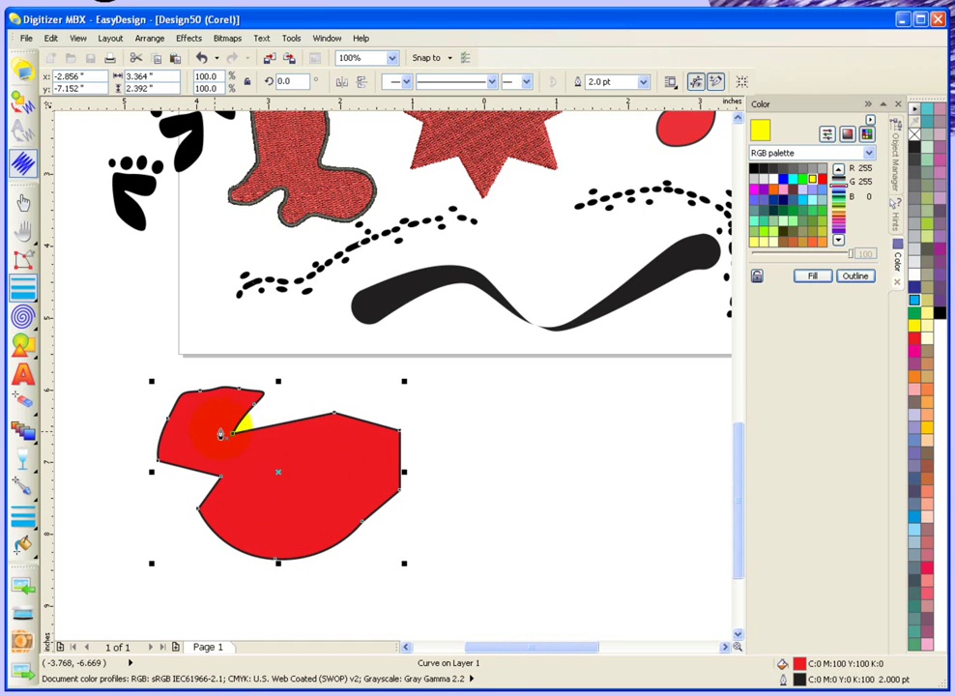
left_click(314, 463)
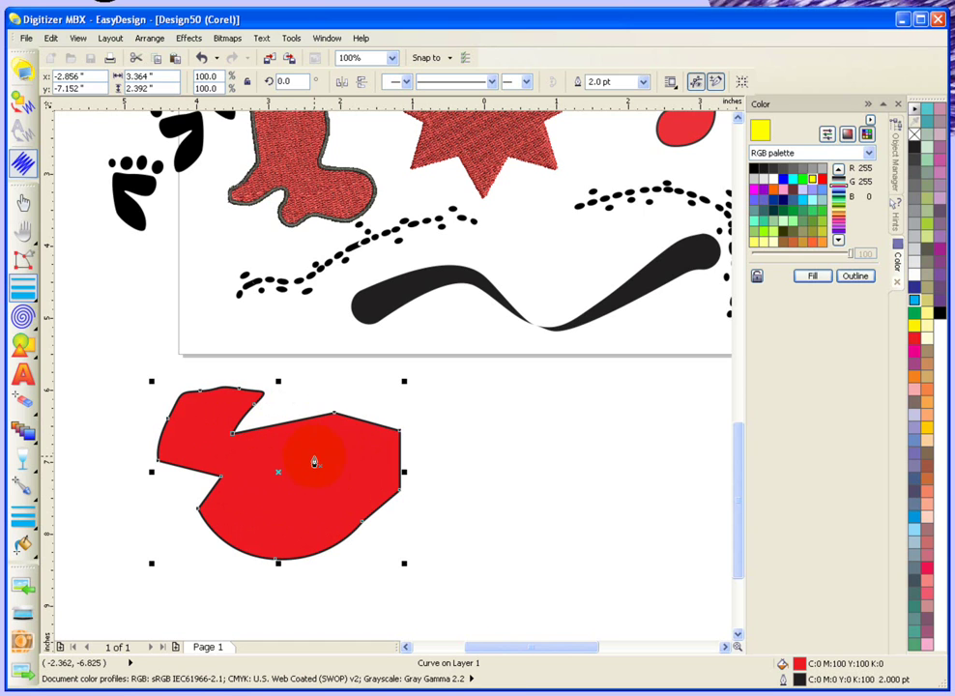
left_click(37, 561)
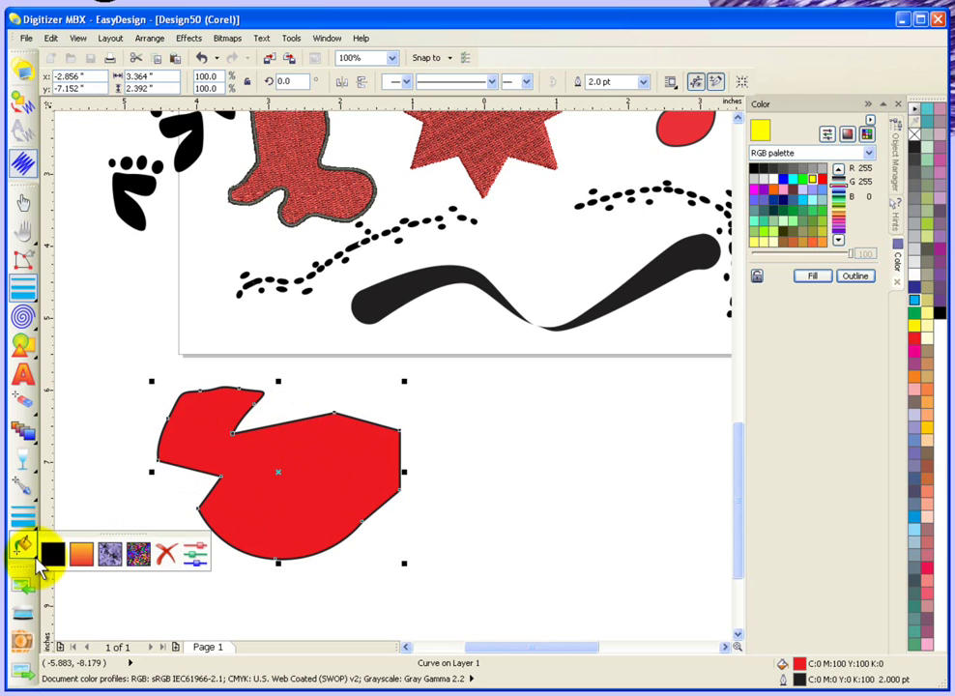
left_click(164, 555)
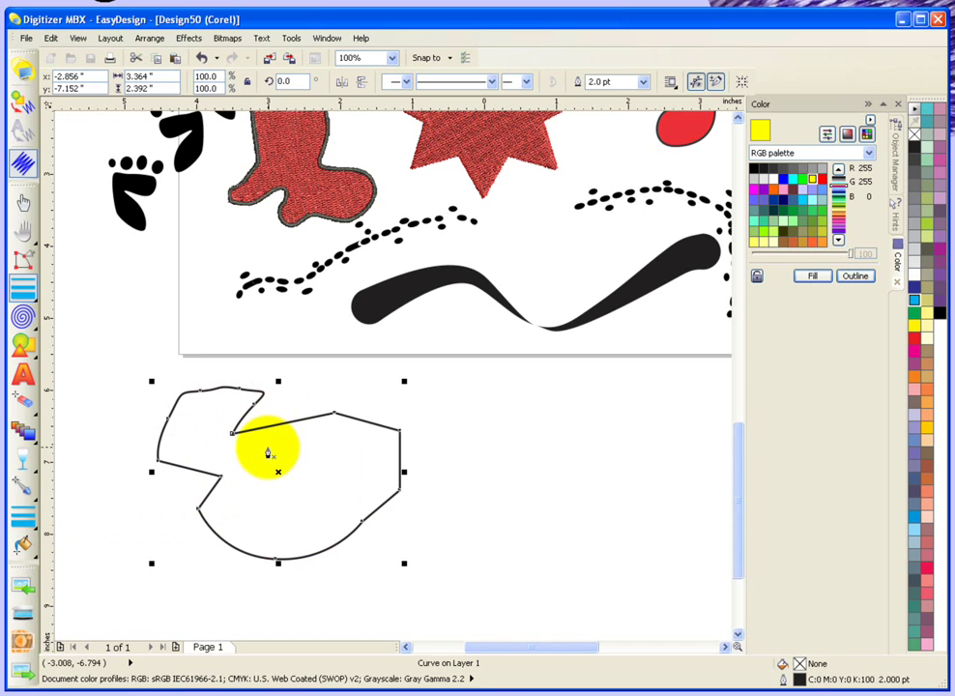
Step: Refill the irregular shape solid red from the colour palette, then deselect it
left_click(24, 206)
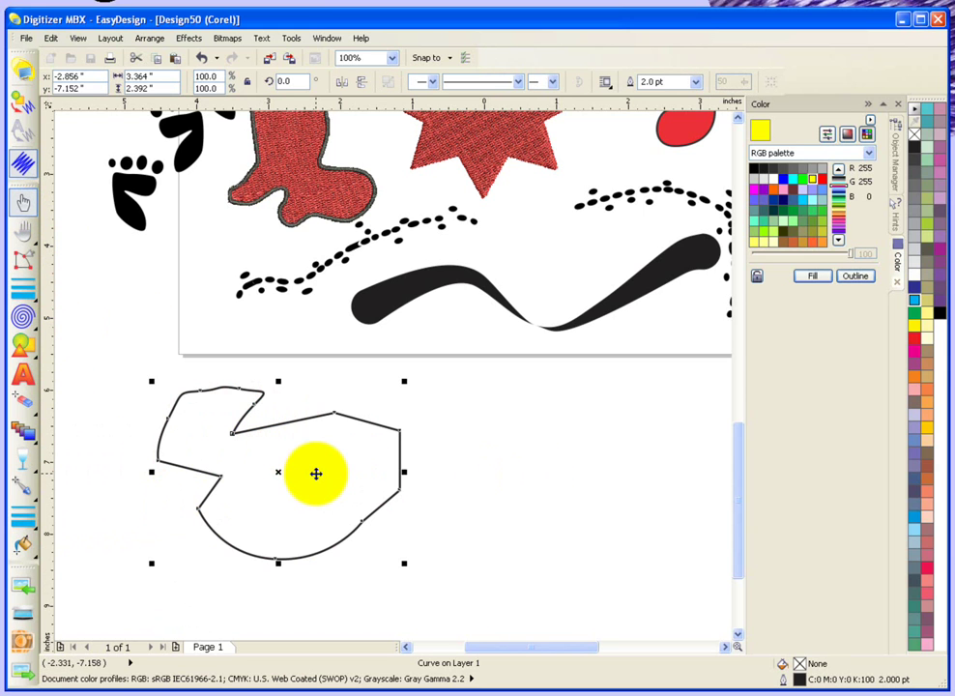
left_click(354, 469)
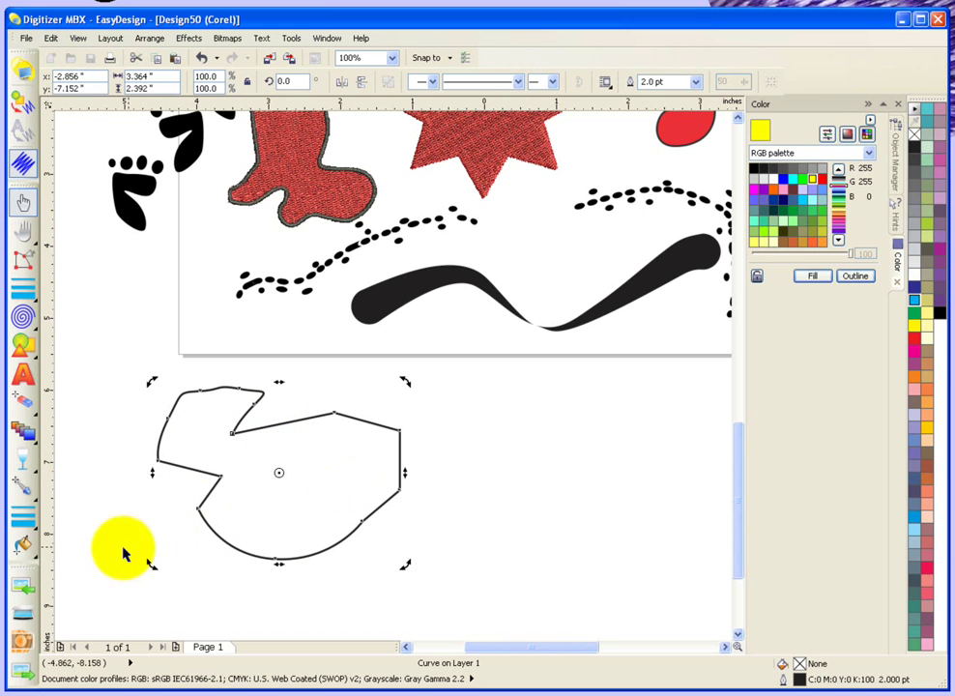
left_click(35, 563)
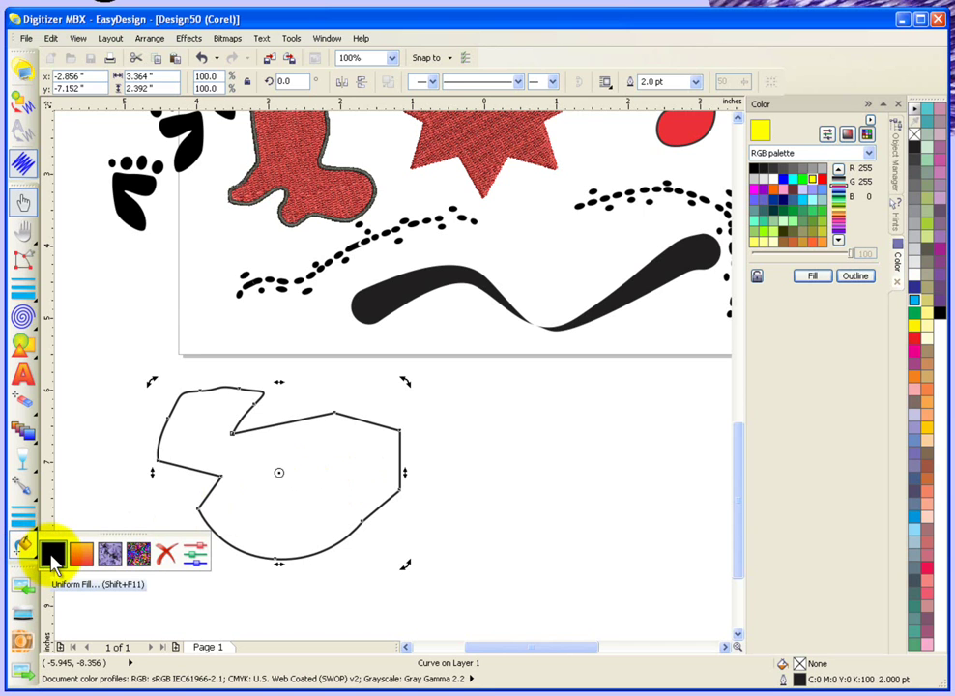
left_click(200, 566)
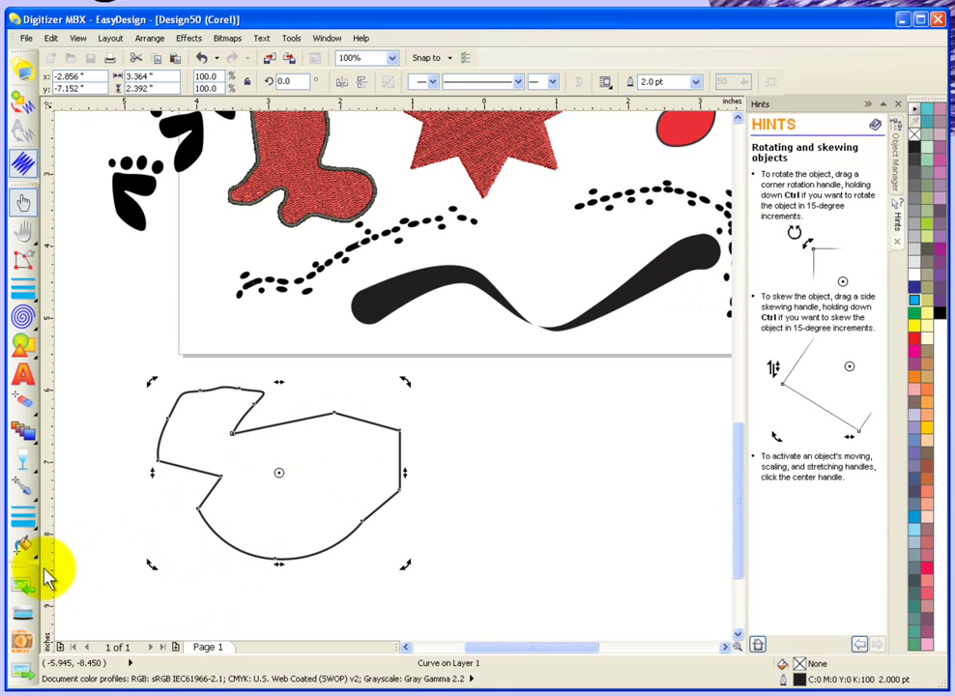
left_click(916, 342)
left_click(529, 519)
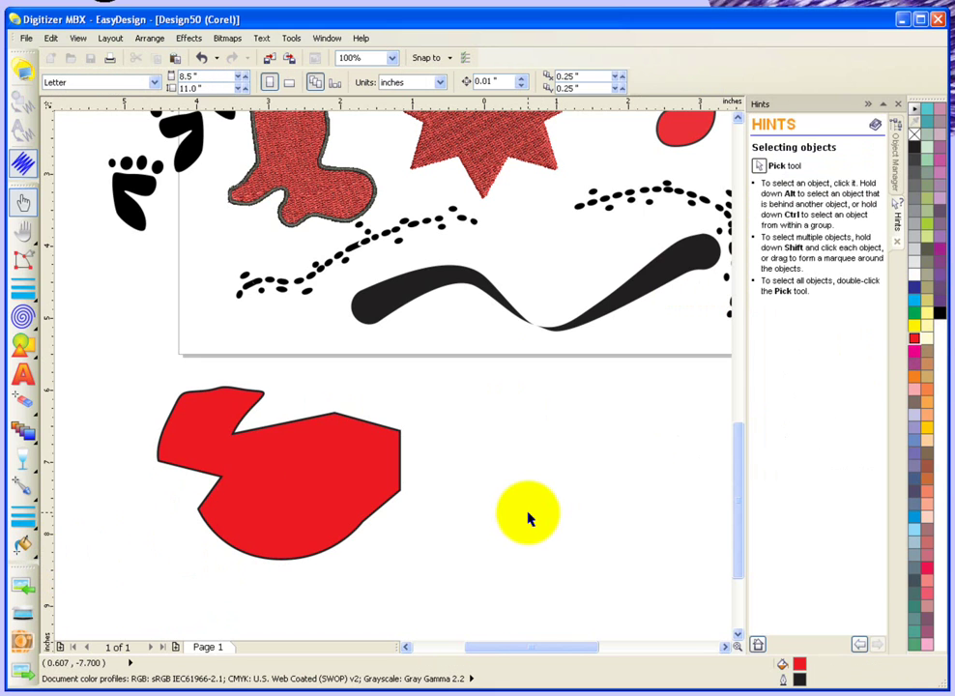
Step: With Smart Drawing, sketch a box right of the shape that becomes a red square
left_click(37, 302)
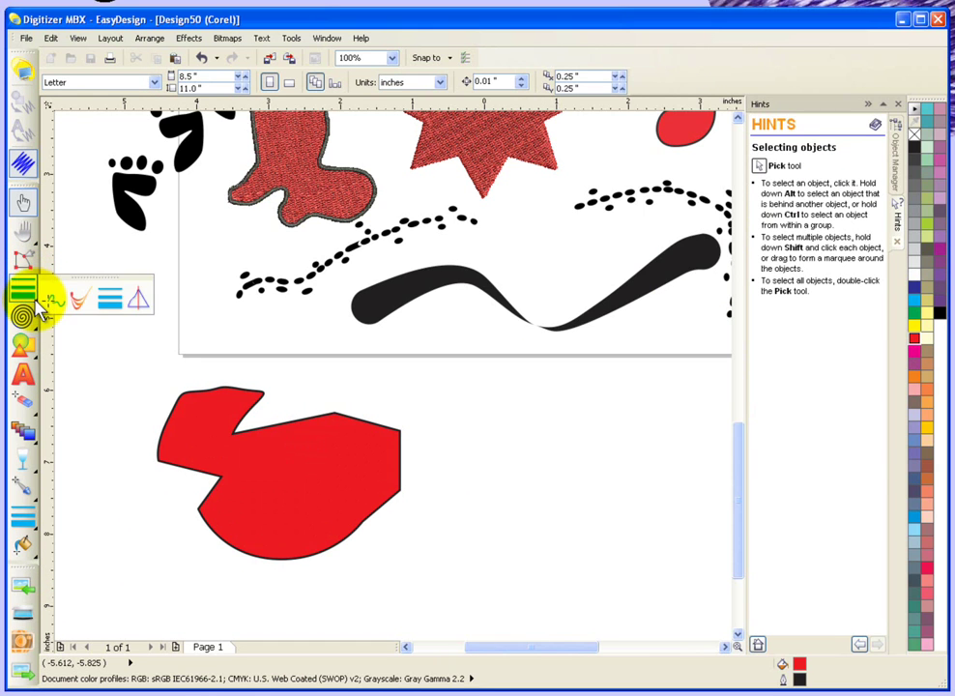
left_click(138, 301)
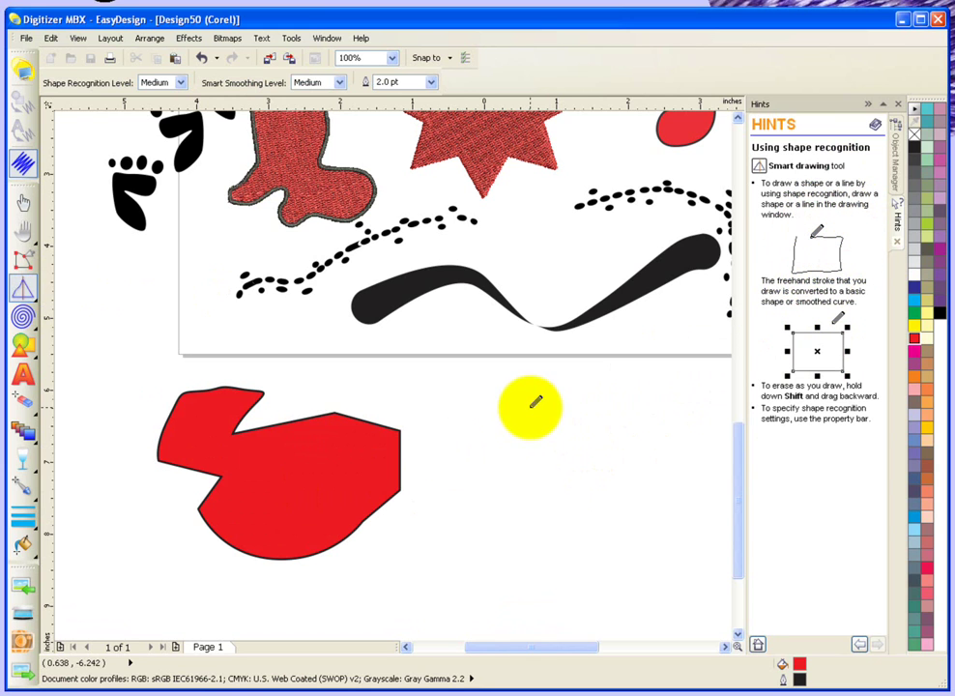
left_click_drag(530, 407, 586, 407)
mouse_move(690, 472)
left_mouse_down()
mouse_move(688, 546)
mouse_move(512, 548)
mouse_move(518, 411)
left_mouse_up()
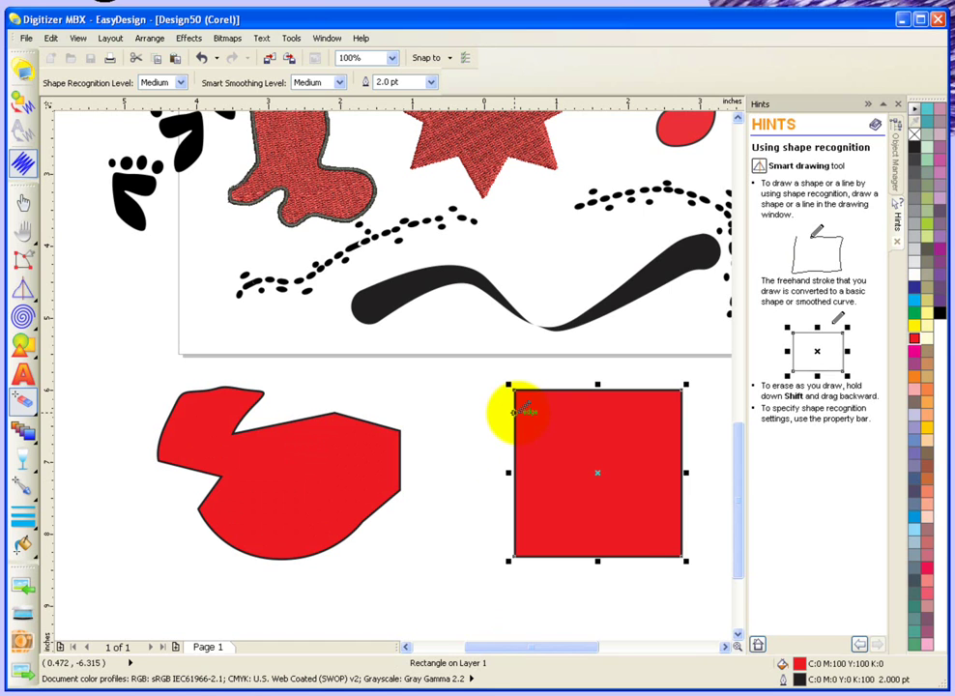
Step: Sketch a triangle beside the irregular shape and two small loops at the left and below
mouse_move(362, 585)
left_mouse_down()
mouse_move(451, 455)
mouse_move(456, 515)
mouse_move(430, 590)
mouse_move(360, 593)
left_mouse_up()
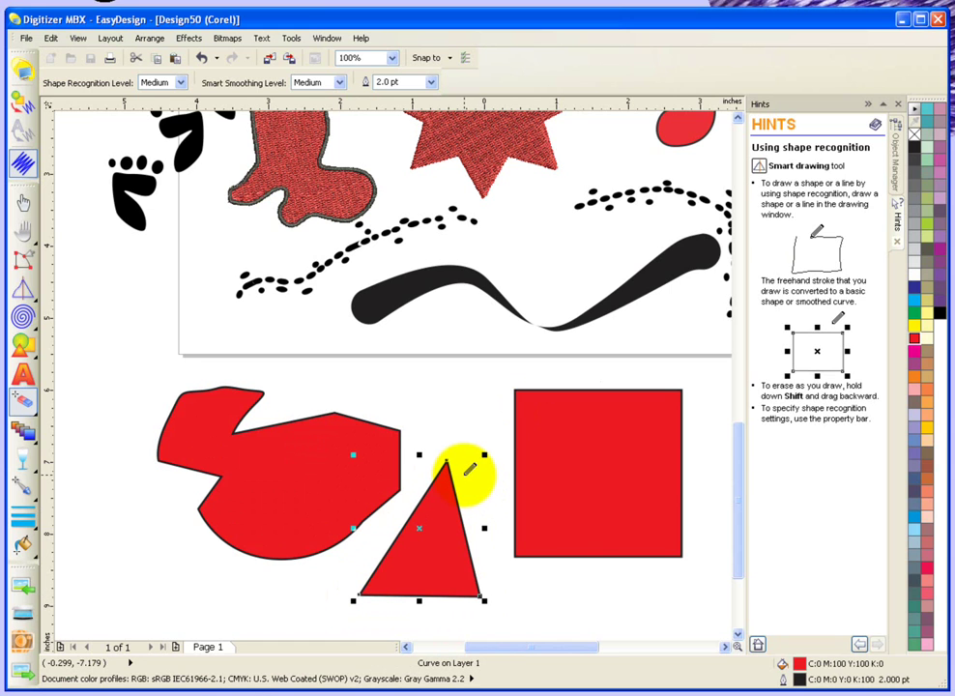
mouse_move(123, 346)
left_mouse_down()
mouse_move(110, 307)
mouse_move(141, 304)
mouse_move(158, 313)
mouse_move(158, 330)
mouse_move(126, 346)
left_mouse_up()
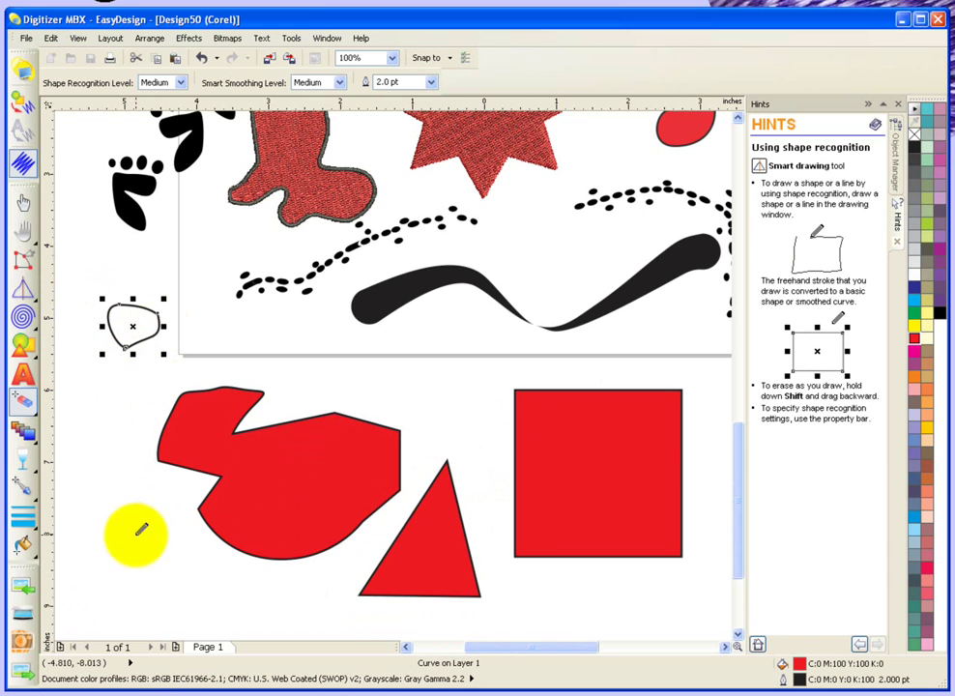
mouse_move(145, 589)
left_mouse_down()
mouse_move(122, 548)
mouse_move(173, 534)
mouse_move(189, 545)
mouse_move(185, 567)
mouse_move(146, 587)
left_mouse_up()
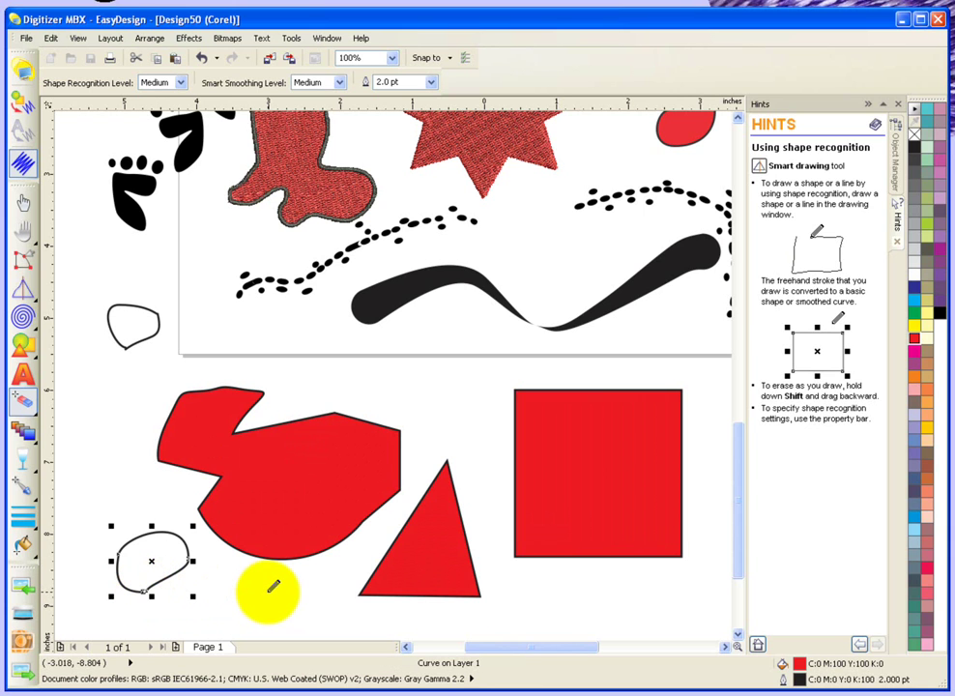
Step: Sketch two outline blobs and a small red oval to the right of the square
scroll(620, 581, "down", 3)
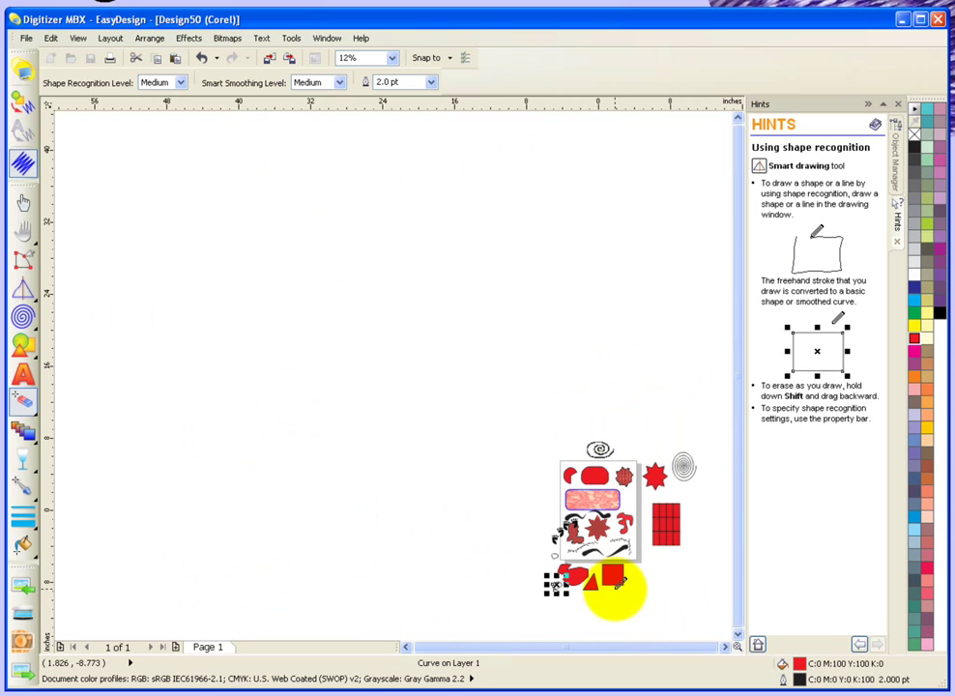
scroll(619, 581, "up", 2)
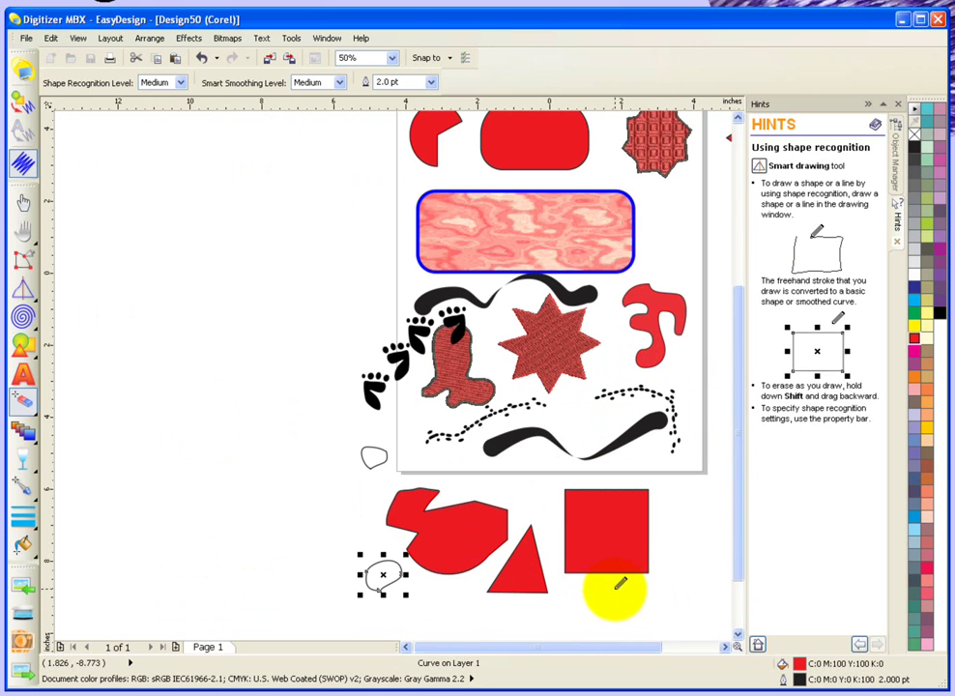
left_click(726, 647)
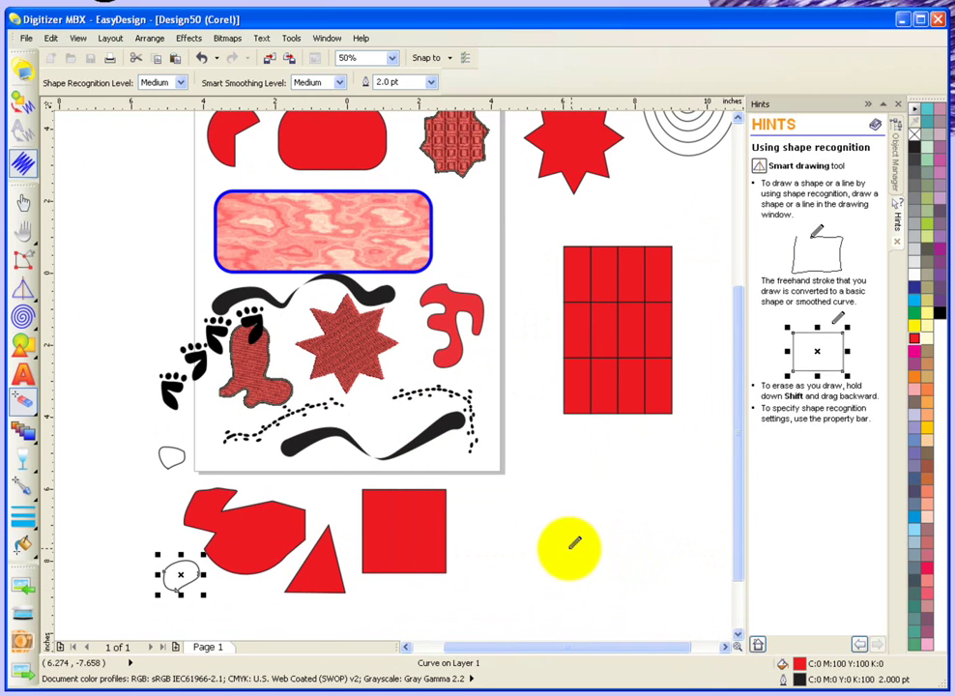
key("Escape")
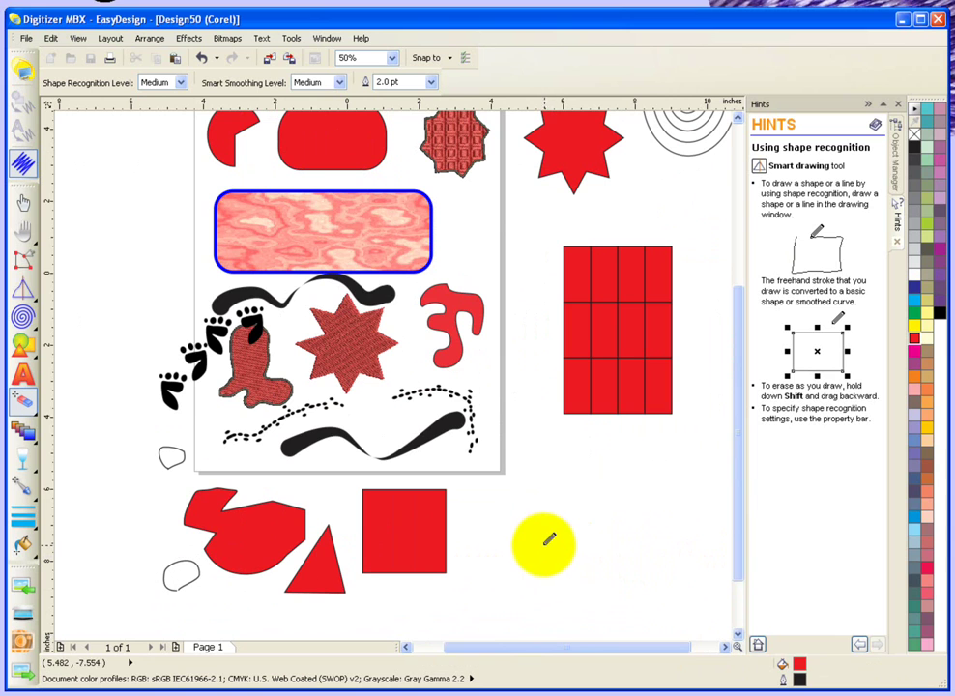
mouse_move(548, 539)
left_mouse_down()
mouse_move(542, 522)
mouse_move(566, 515)
mouse_move(584, 527)
mouse_move(561, 525)
mouse_move(547, 538)
left_mouse_up()
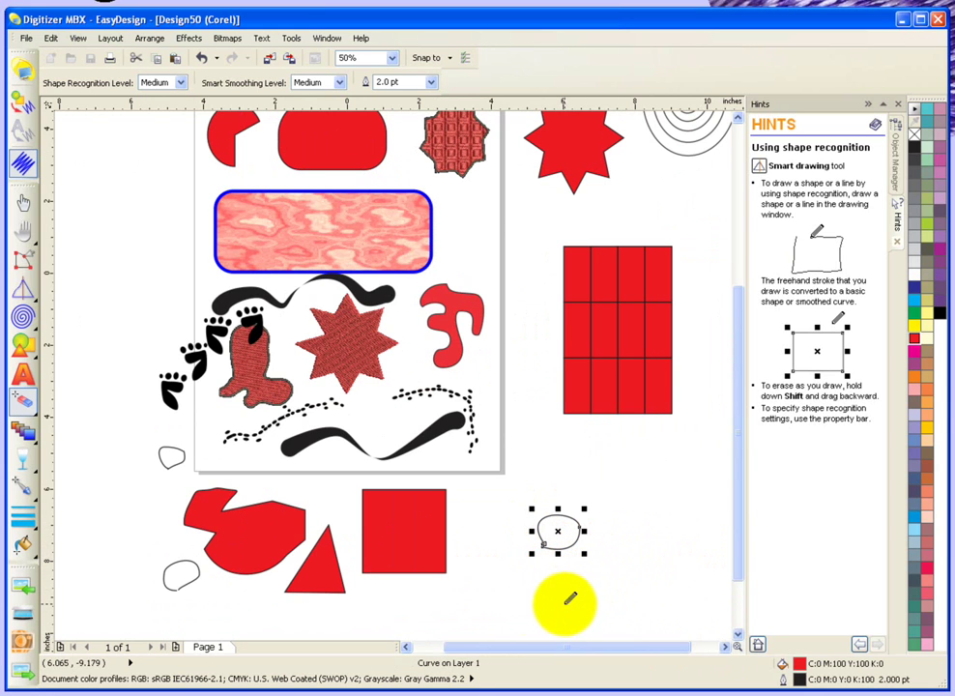
mouse_move(532, 600)
left_mouse_down()
mouse_move(512, 569)
mouse_move(547, 566)
mouse_move(561, 576)
mouse_move(535, 605)
left_mouse_up()
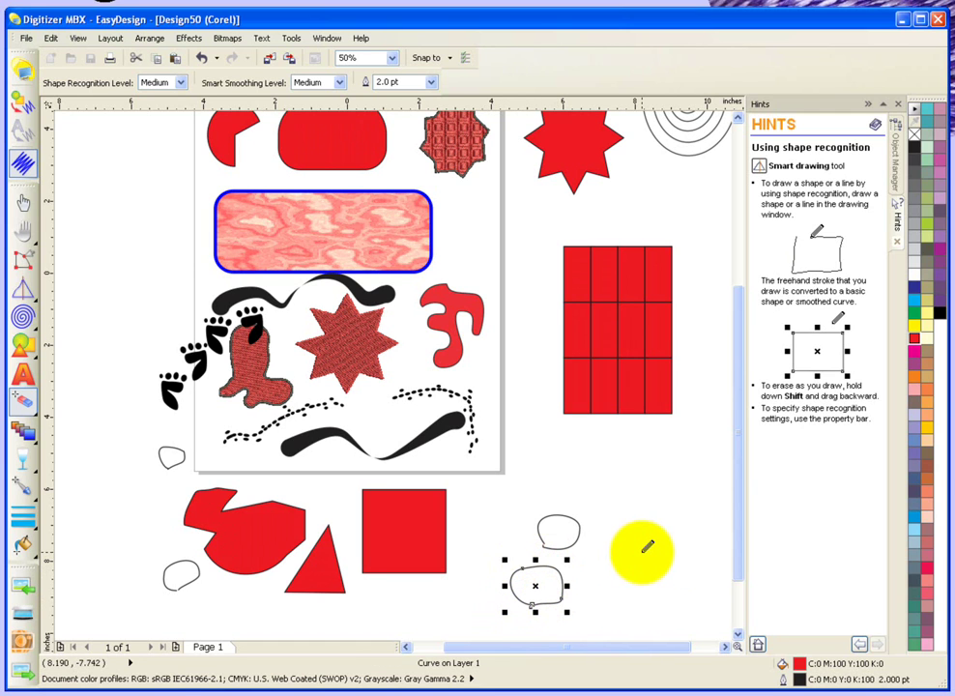
mouse_move(632, 511)
left_mouse_down()
mouse_move(619, 495)
mouse_move(646, 483)
mouse_move(621, 522)
mouse_move(650, 549)
mouse_move(638, 576)
mouse_move(624, 559)
left_mouse_up()
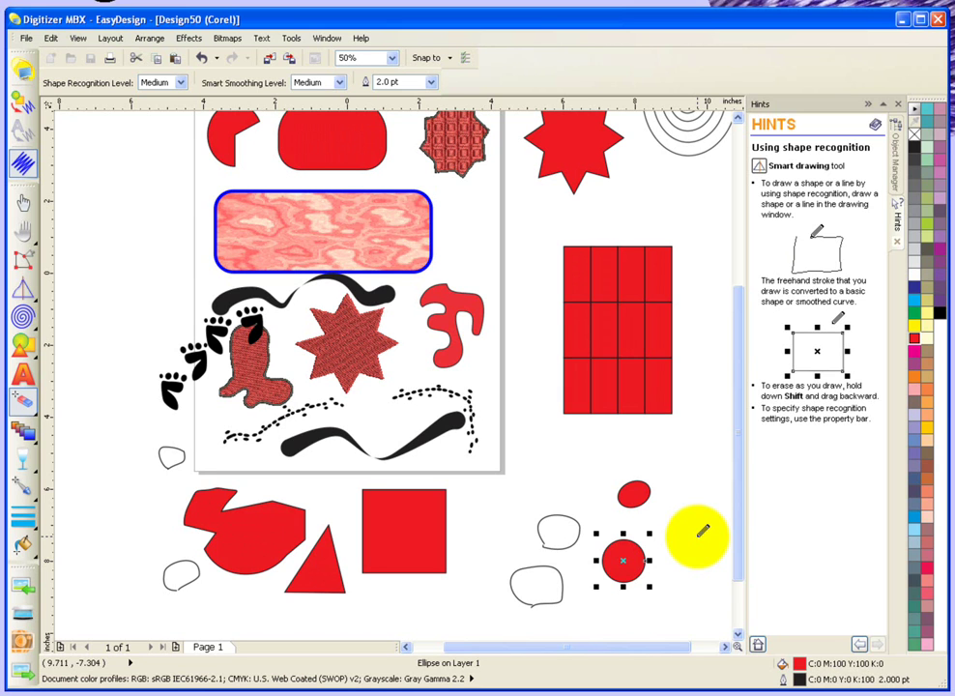
Step: Select the red square, convert it to embroidery stitches, and return to graphics mode
left_click(24, 203)
left_click(395, 508)
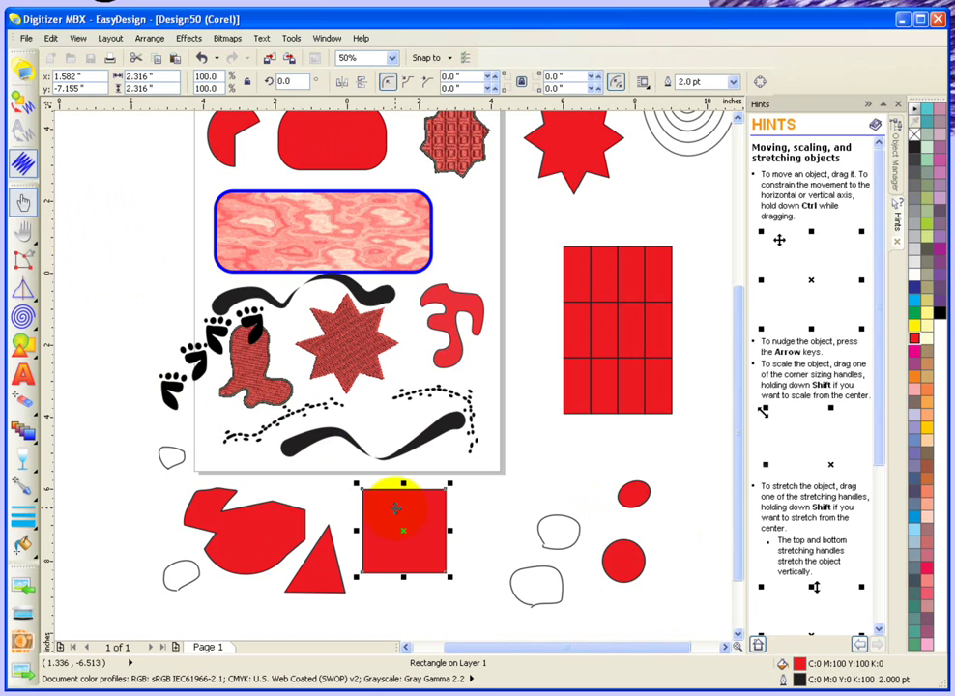
left_click(20, 100)
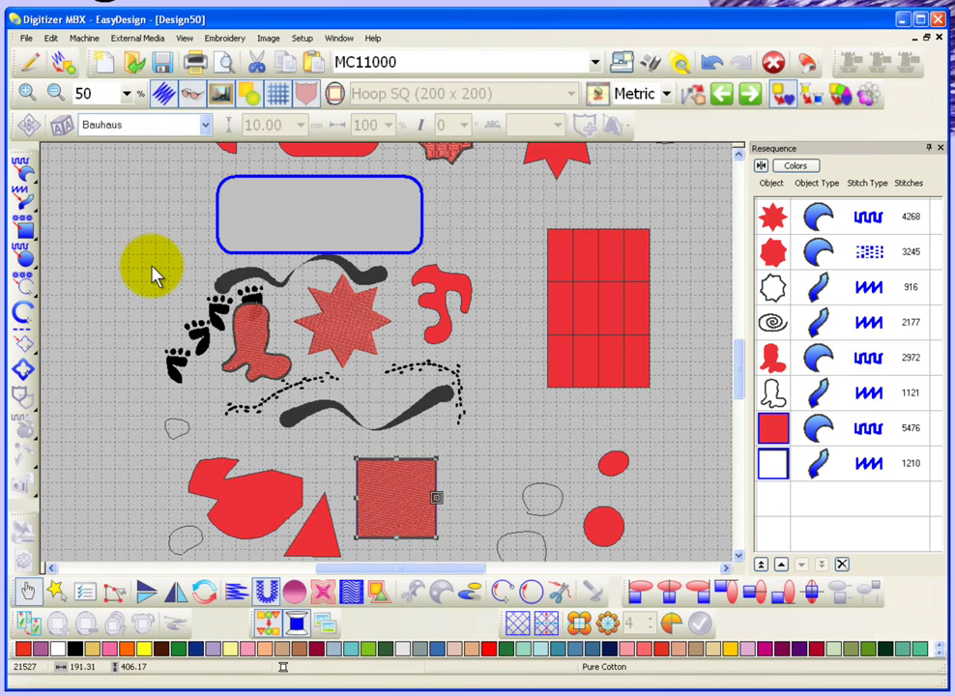
left_click(29, 61)
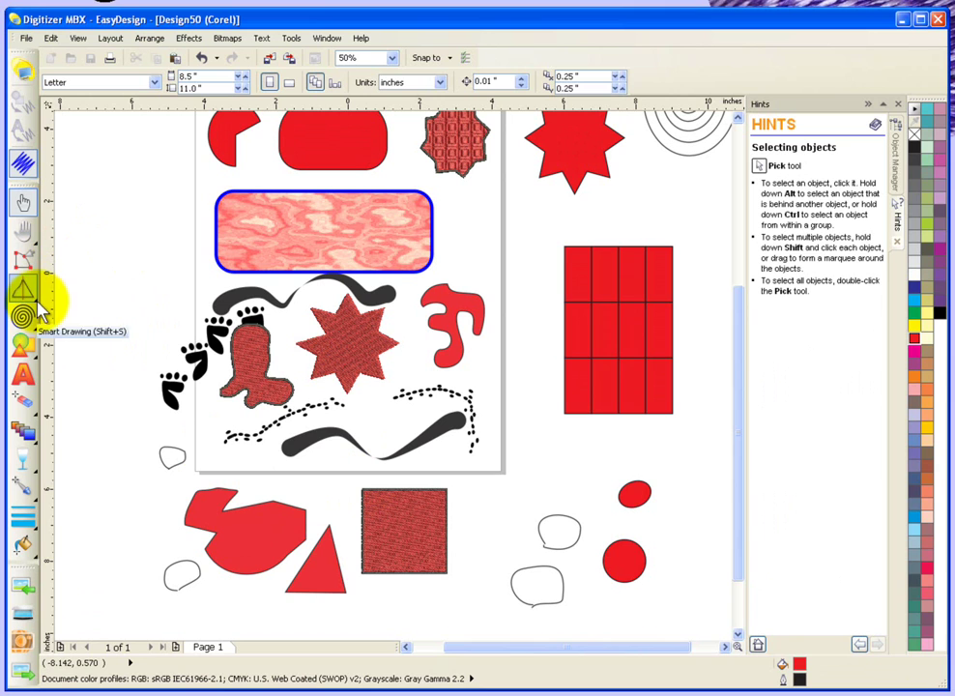
left_click(34, 298)
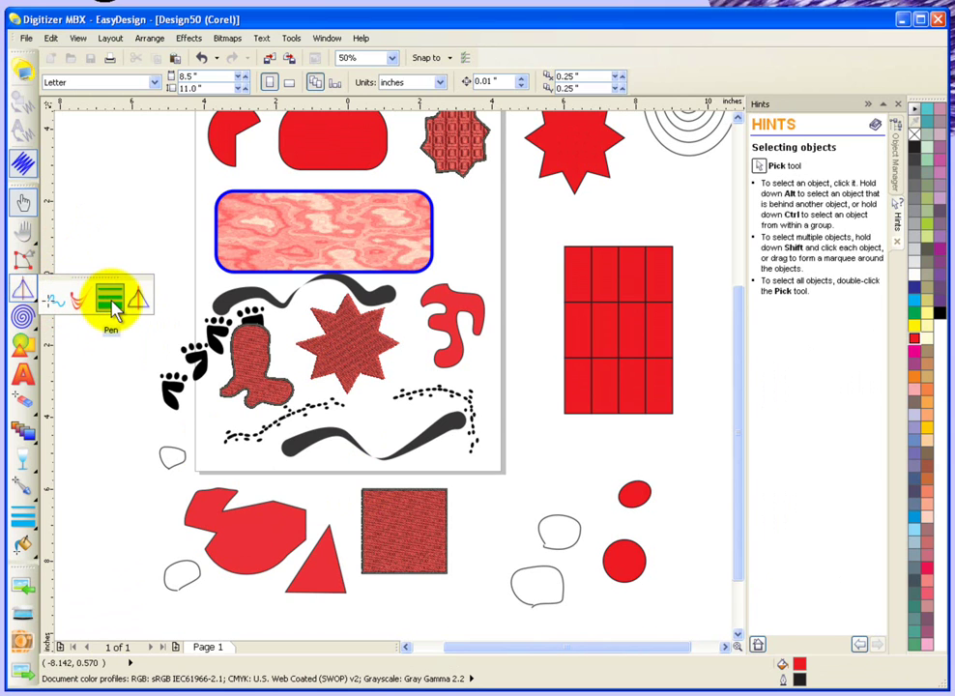
left_click(128, 367)
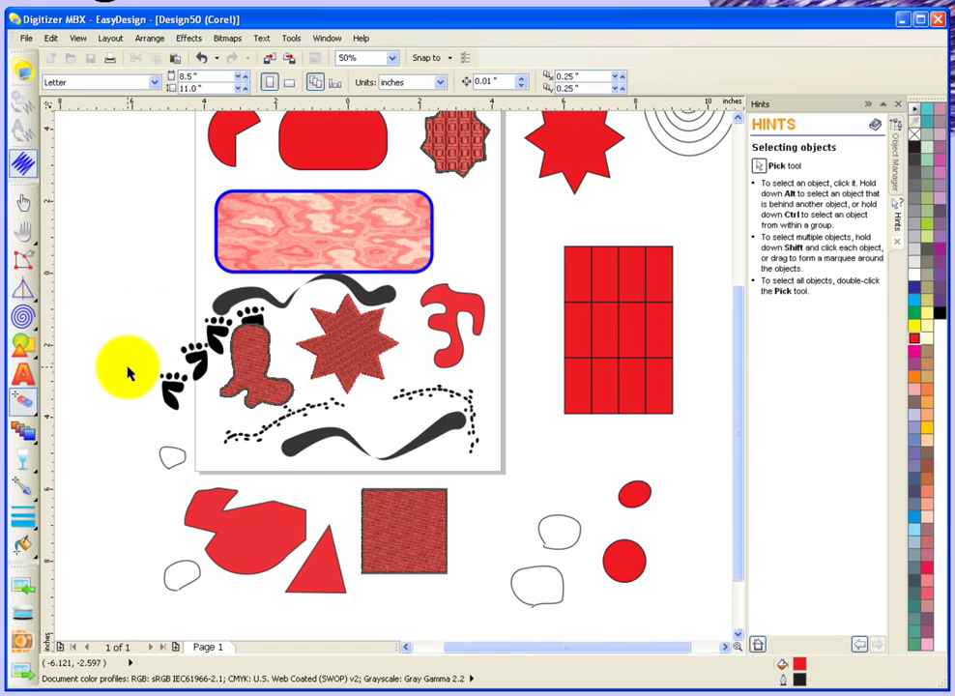